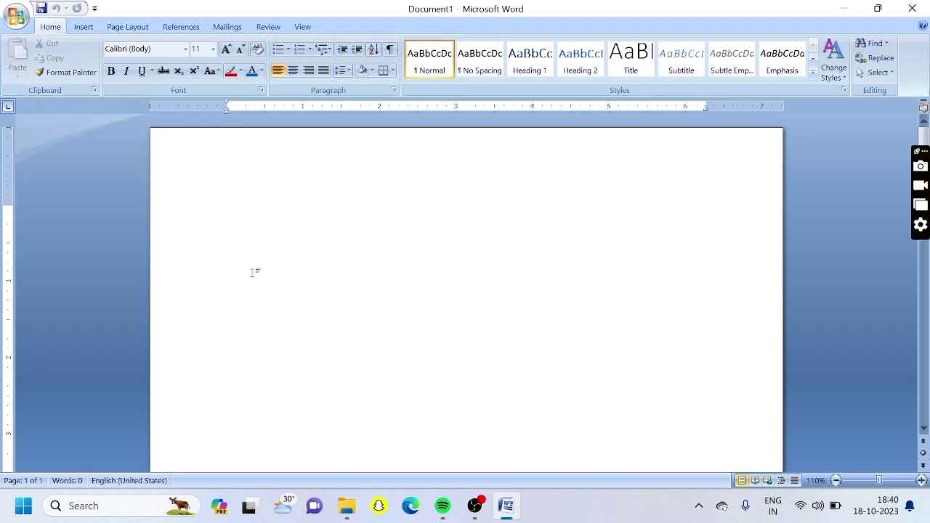
# Step: Type the heading 'Format Painter:' and start a new line
pyautogui.write('FormatP')
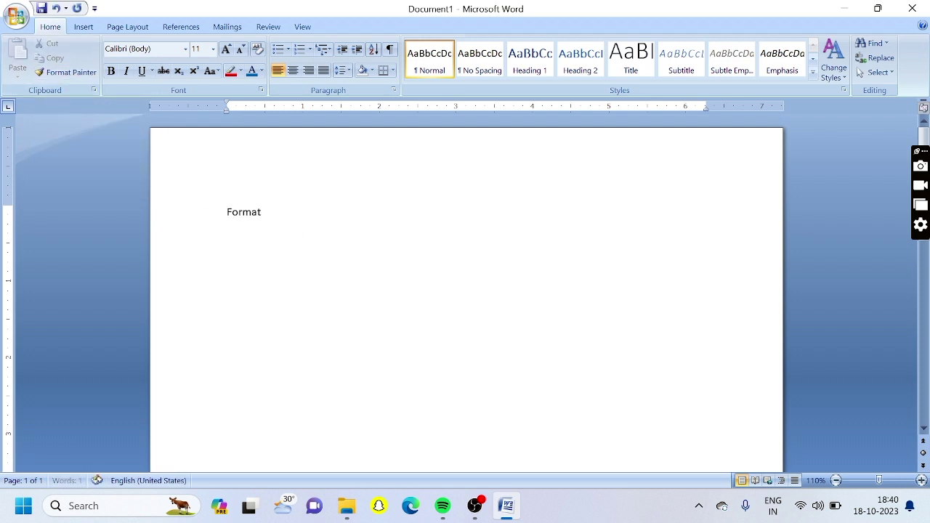
pyautogui.press('BackSpace')
pyautogui.write('Painter:')
pyautogui.press('Return')
pyautogui.press('Return')
# Step: Type 'Copy the formatting from one place and apply it to another place' and select both lines
pyautogui.write('Copy the for')
pyautogui.write('m')
pyautogui.write('atting from a')
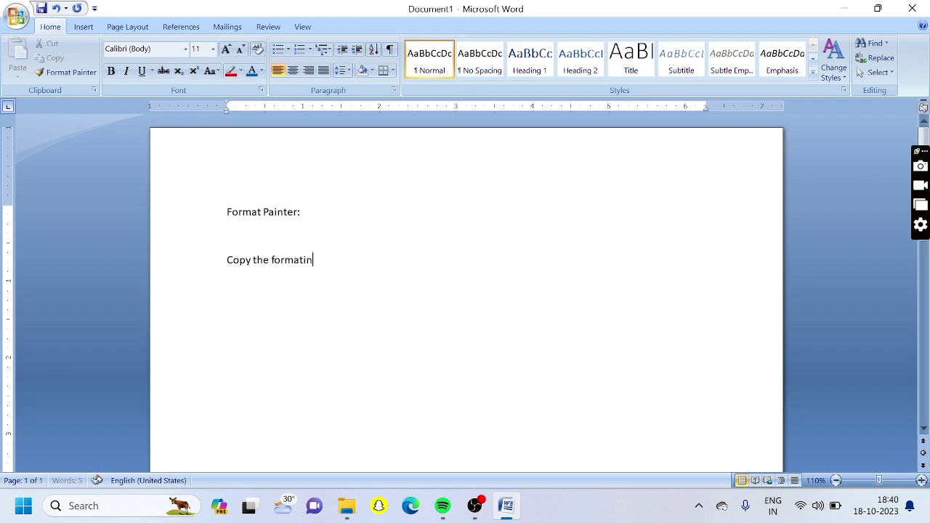
pyautogui.write('on')
pyautogui.press('BackSpace')
pyautogui.press('BackSpace')
pyautogui.press('BackSpace')
pyautogui.write('one plac')
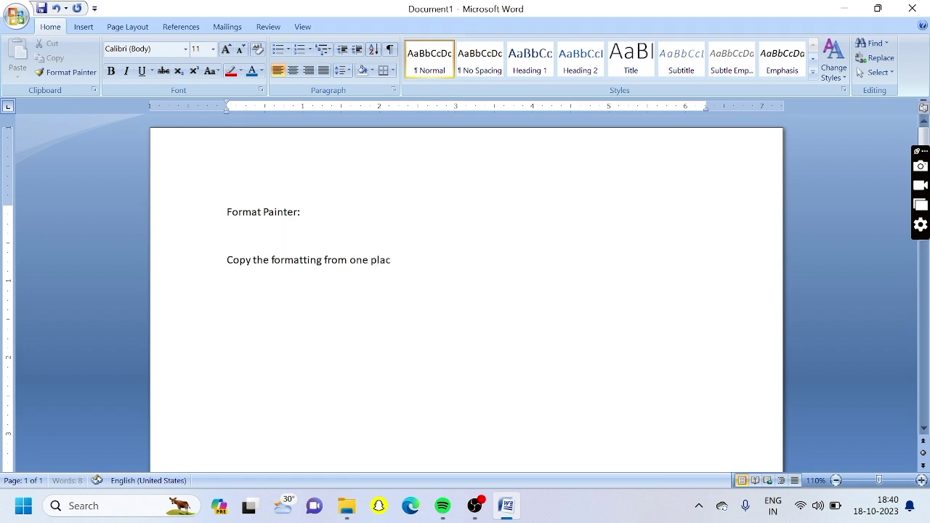
pyautogui.write('e and apply it to anoh')
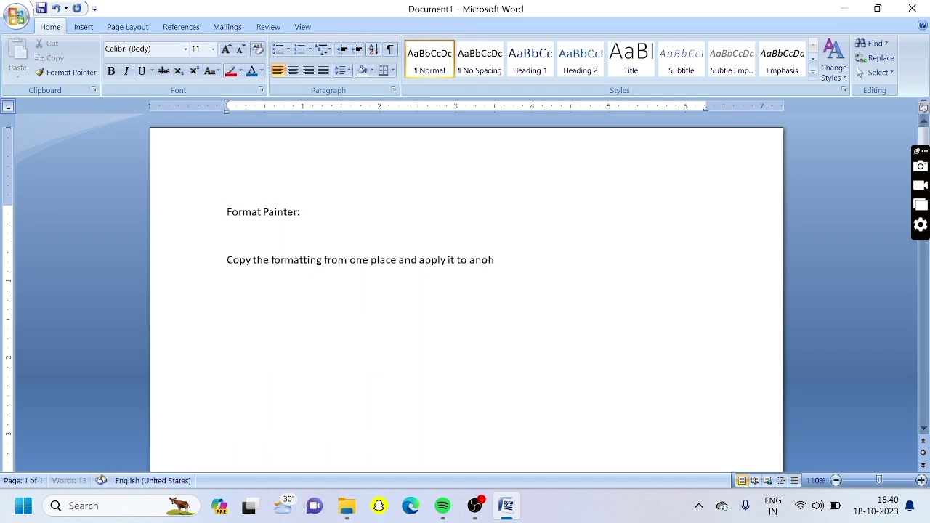
pyautogui.press('BackSpace')
pyautogui.press('BackSpace')
pyautogui.write('other place')
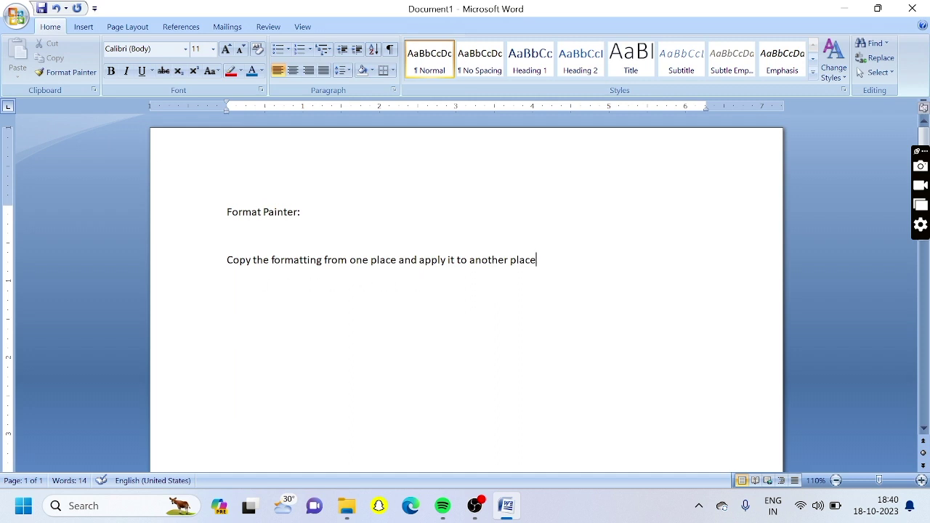
pyautogui.moveTo(565, 258)
pyautogui.mouseDown()
pyautogui.moveTo(270, 241)
pyautogui.moveTo(220, 218)
pyautogui.mouseUp()
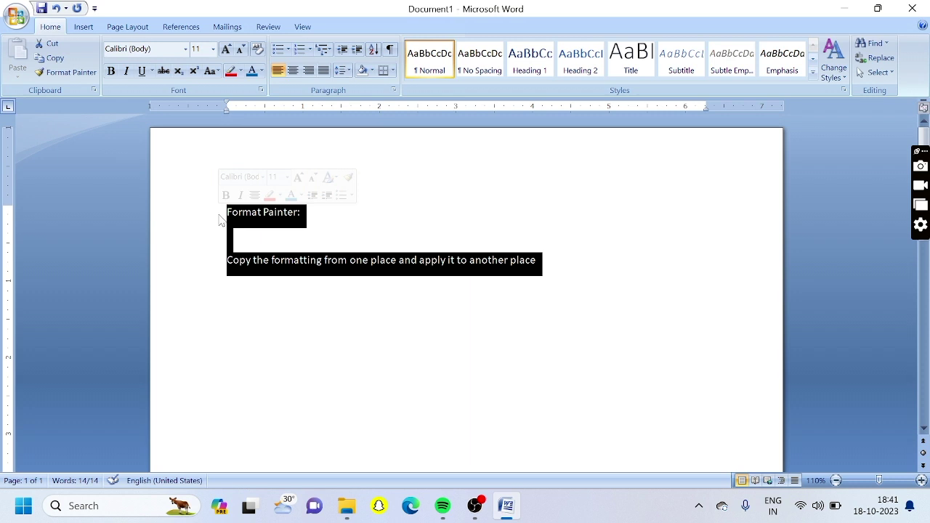
# Step: Delete the selected lines and generate five sample paragraphs with =rand(5)
pyautogui.press('Delete')
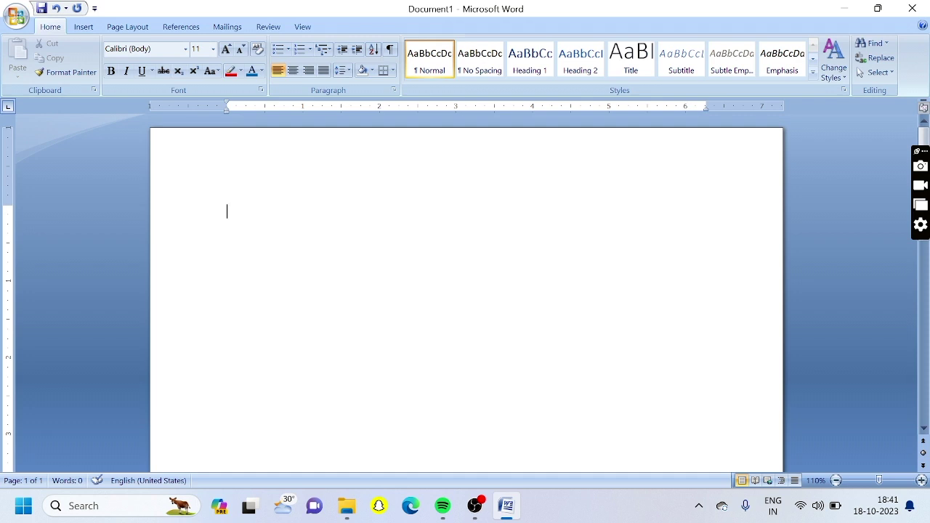
pyautogui.write('=rand(5)')
pyautogui.press('Return')
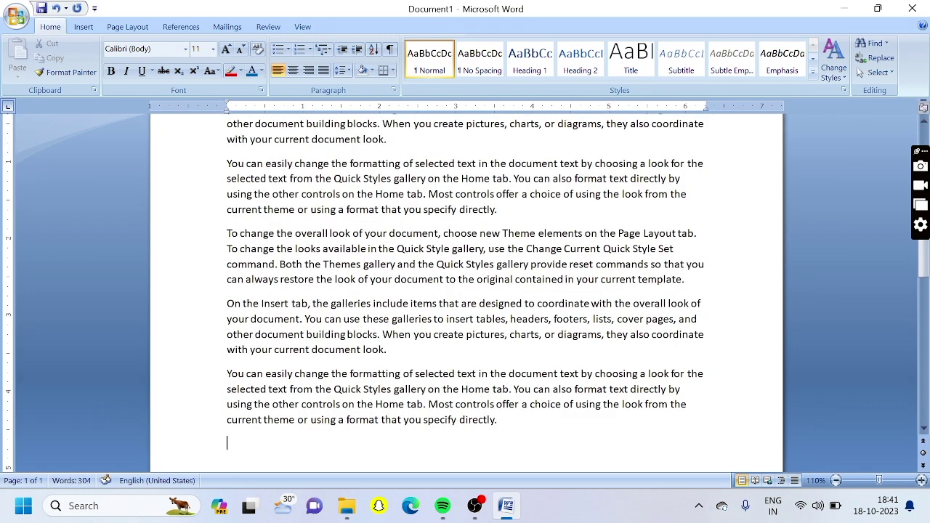
pyautogui.scroll(3, 465, 291)
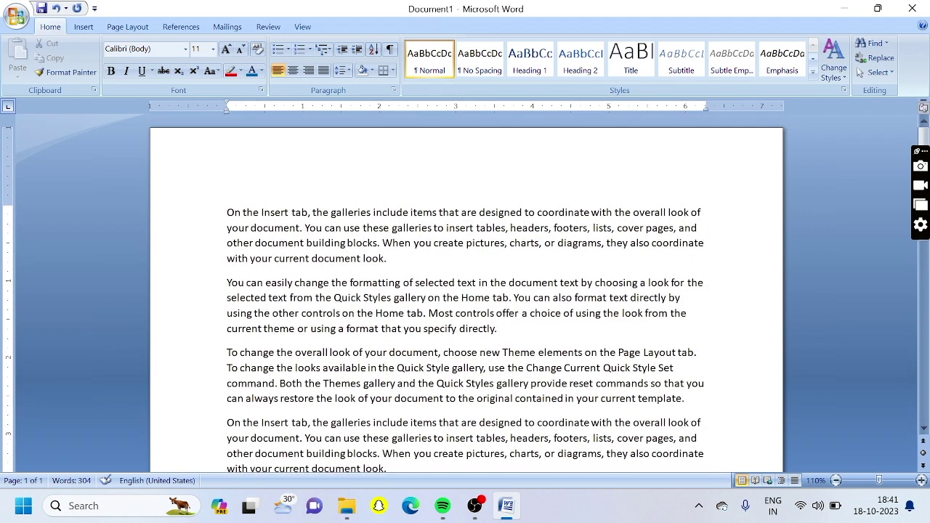
# Step: Split paragraphs after 'On the Insert tab,', 'You can easily change' and 'To change the overall look'
pyautogui.click(311, 212)
pyautogui.press('Return')
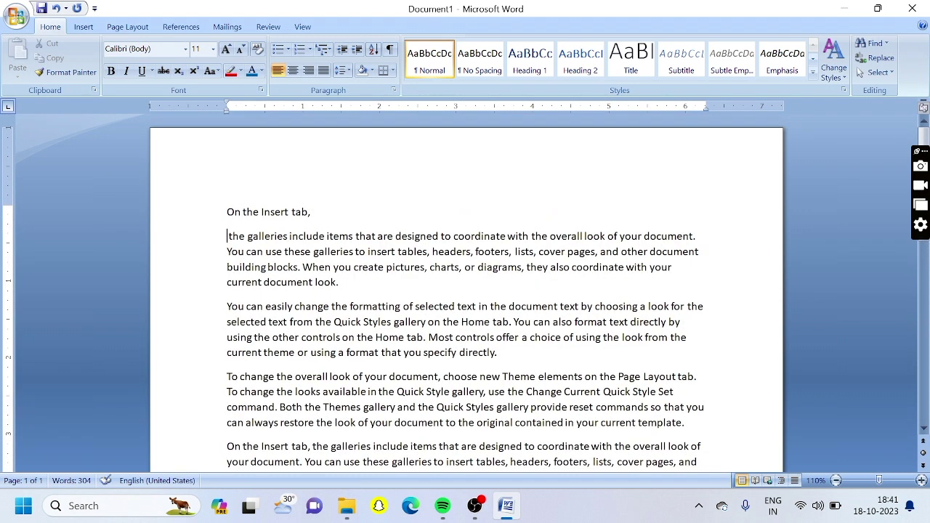
pyautogui.press('Return')
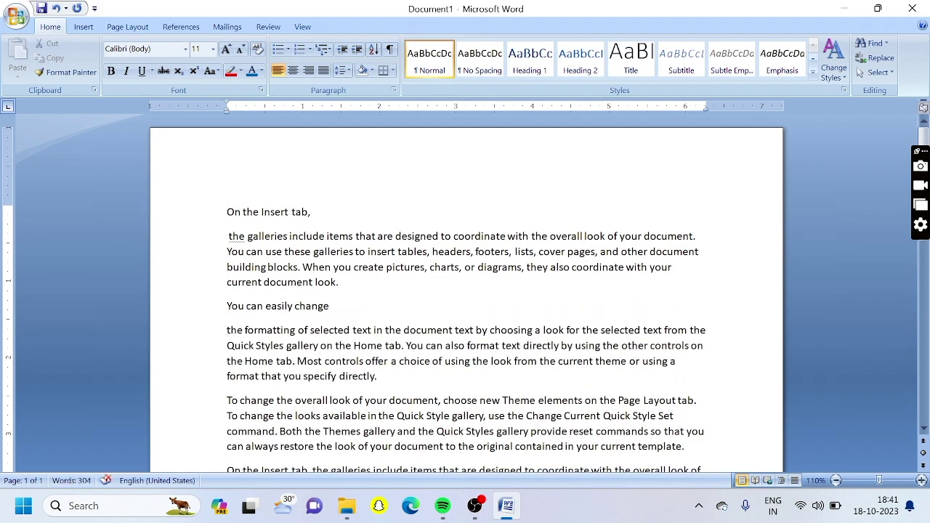
pyautogui.click(352, 400)
pyautogui.press('Return')
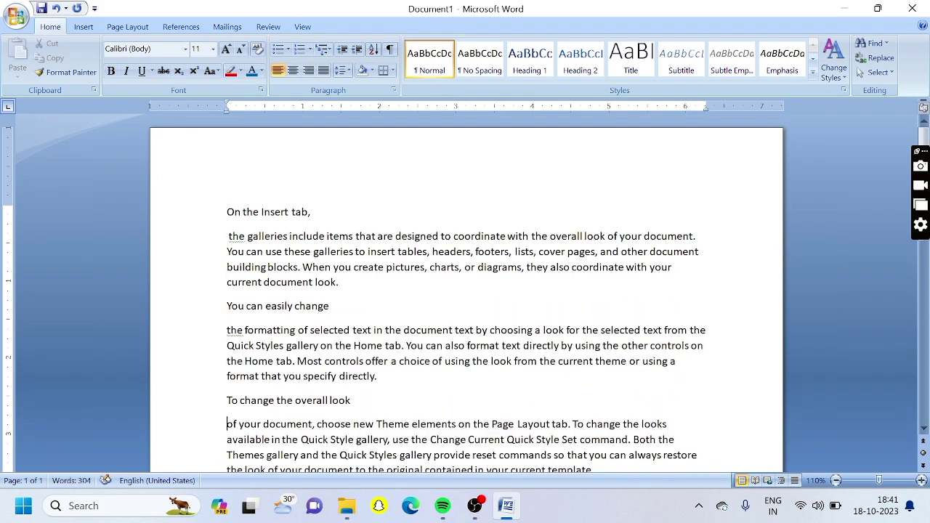
# Step: Split further paragraphs after 'the galleries' and before 'of selected text'
pyautogui.scroll(-4, 465, 327)
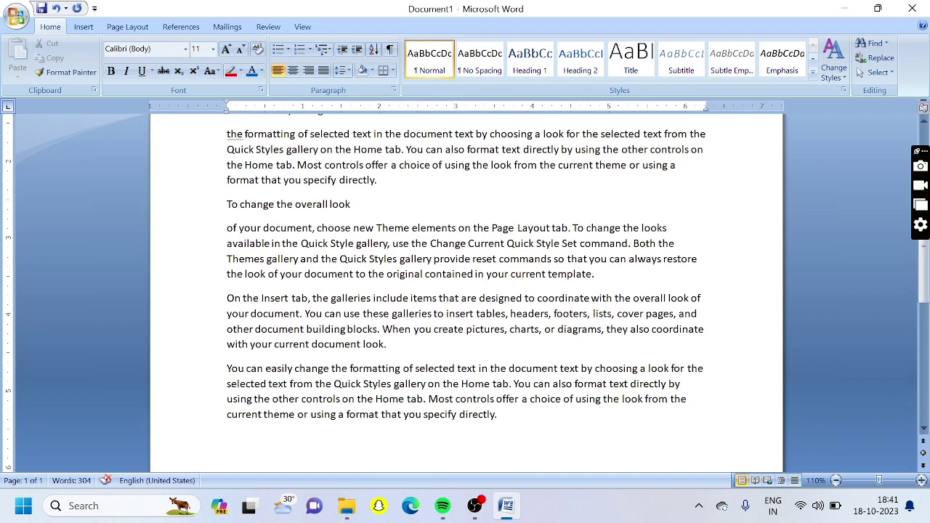
pyautogui.click(373, 298)
pyautogui.press('Return')
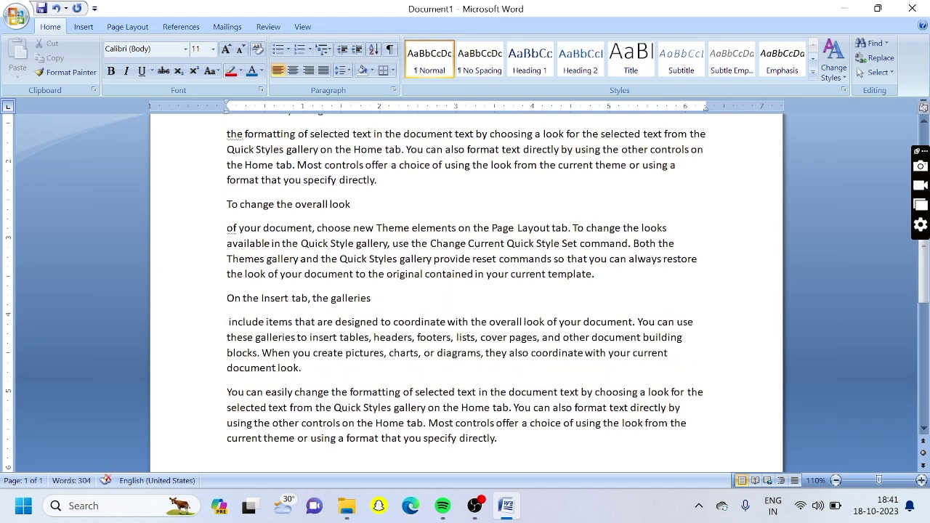
pyautogui.click(403, 392)
pyautogui.press('Return')
pyautogui.scroll(-1, 403, 392)
pyautogui.scroll(3, 404, 393)
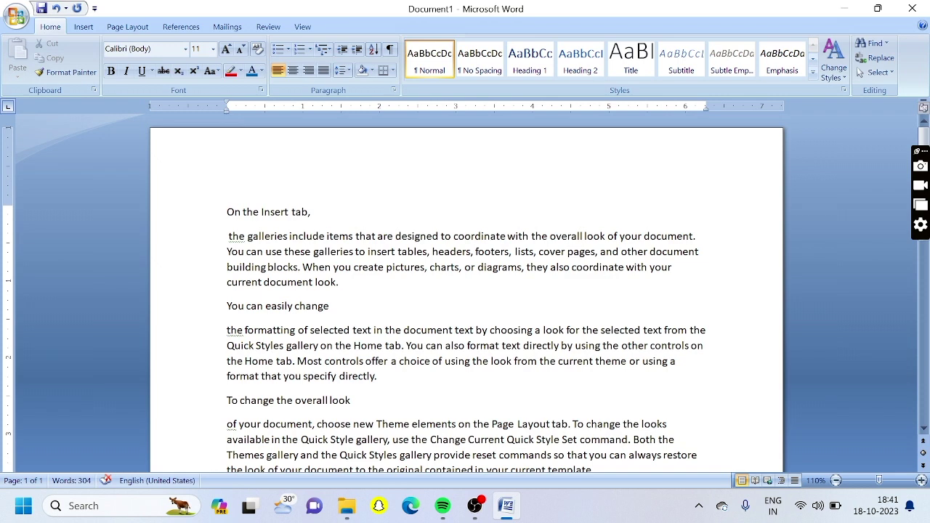
pyautogui.click(538, 68)
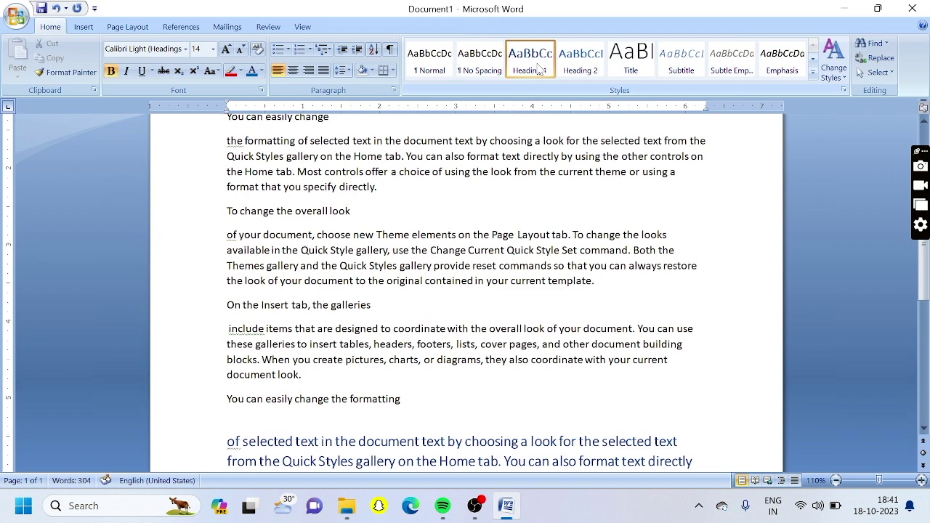
pyautogui.hotkey('ctrl', 'z')
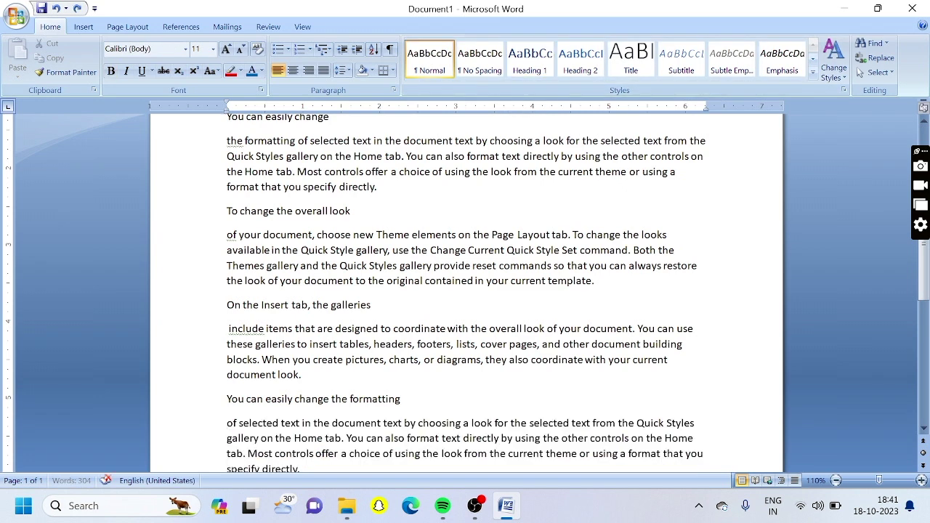
pyautogui.scroll(5, 465, 291)
pyautogui.click(291, 212)
pyautogui.click(535, 69)
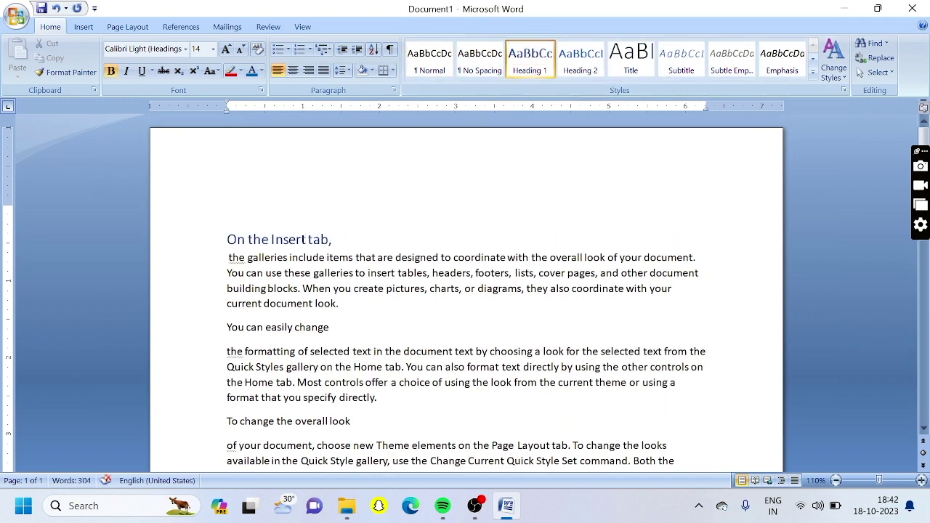
pyautogui.hotkey('ctrl', 'z')
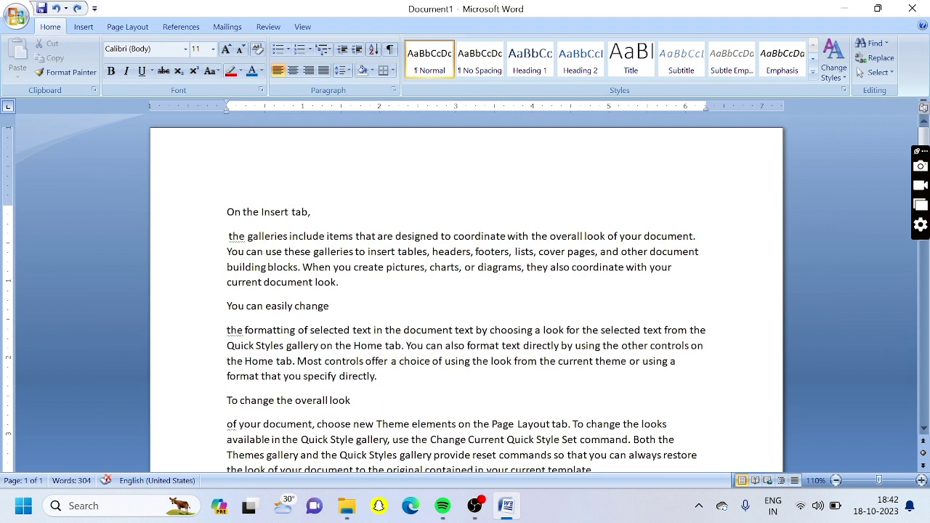
# Step: Make the 'On the Insert tab,' line bold, underlined Bodoni MT Black
pyautogui.moveTo(311, 211); pyautogui.dragTo(228, 211)
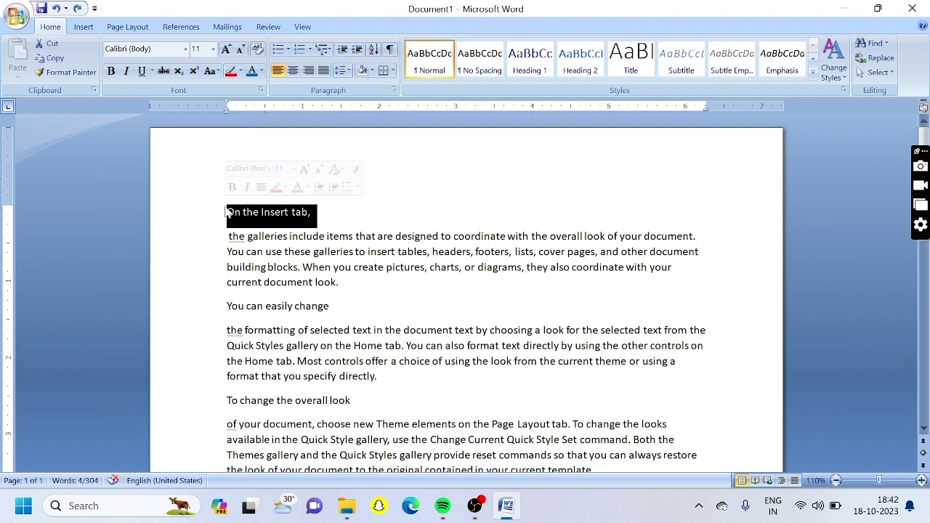
pyautogui.click(111, 72)
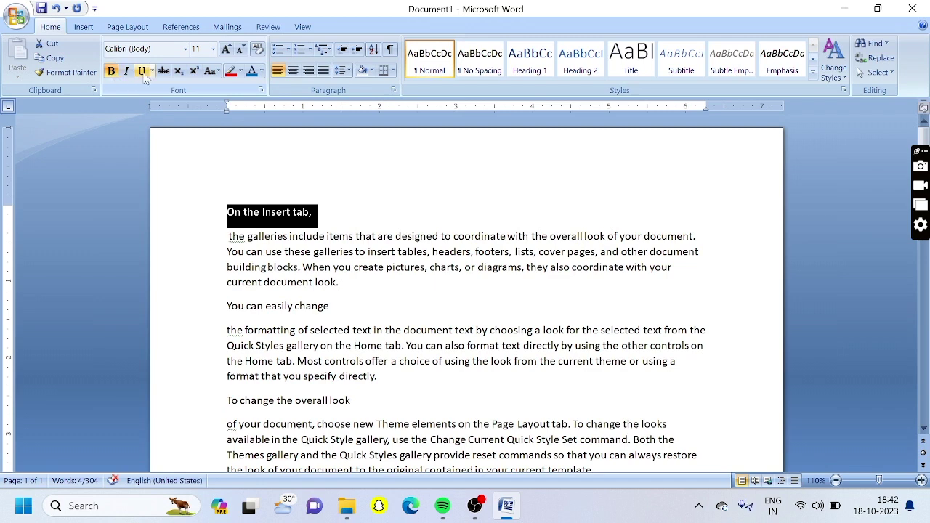
pyautogui.click(142, 71)
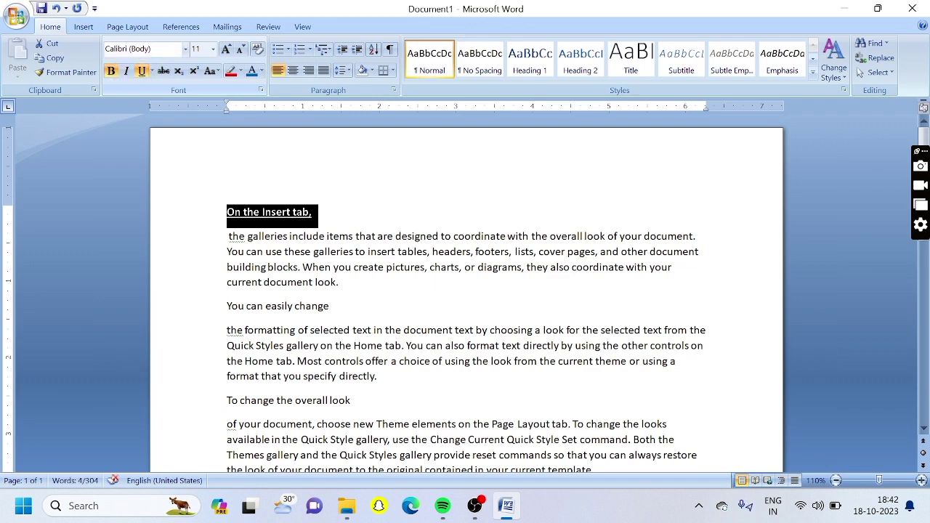
pyautogui.click(185, 49)
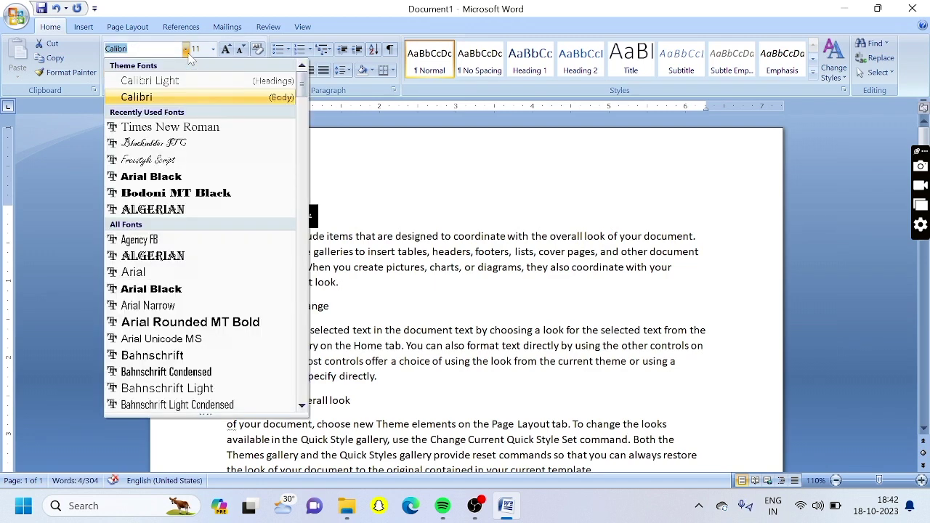
pyautogui.click(195, 195)
# Step: Set the heading to 18 pt with red font colour
pyautogui.click(213, 48)
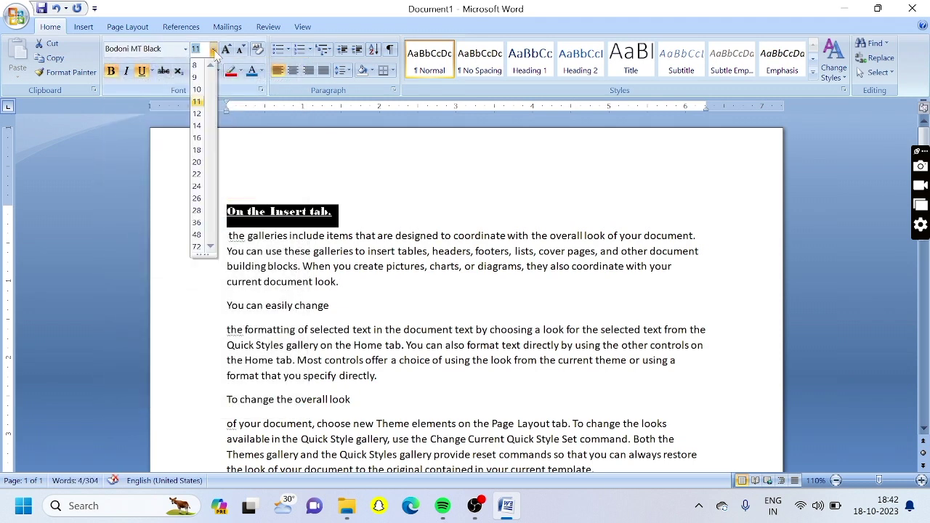
pyautogui.click(202, 154)
pyautogui.click(262, 71)
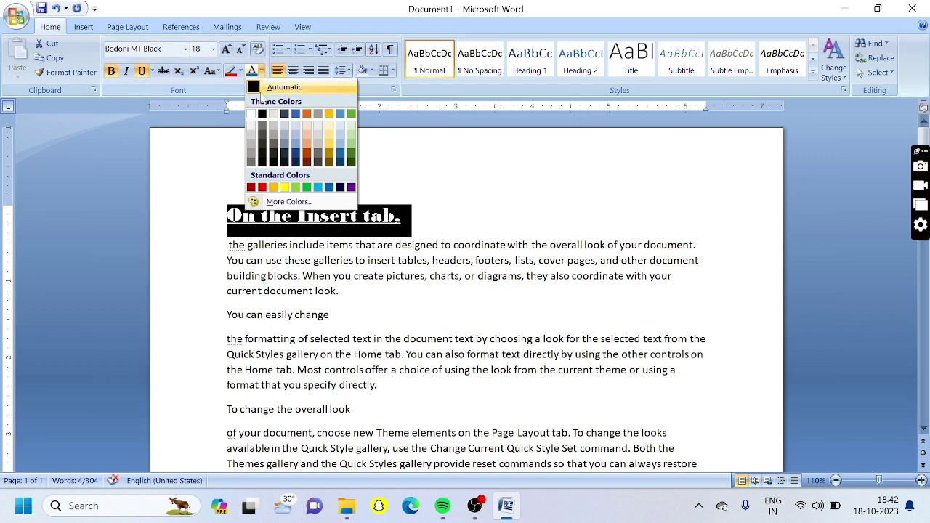
pyautogui.click(262, 186)
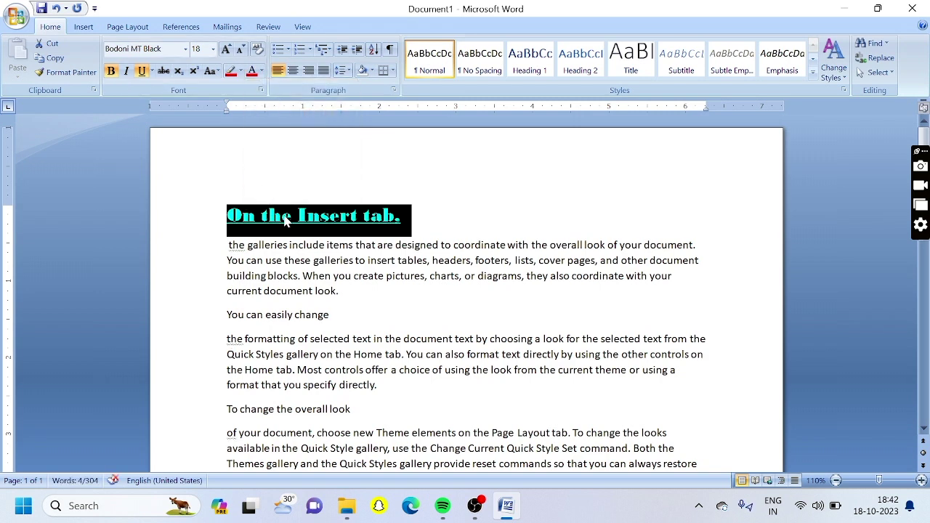
pyautogui.click(284, 216)
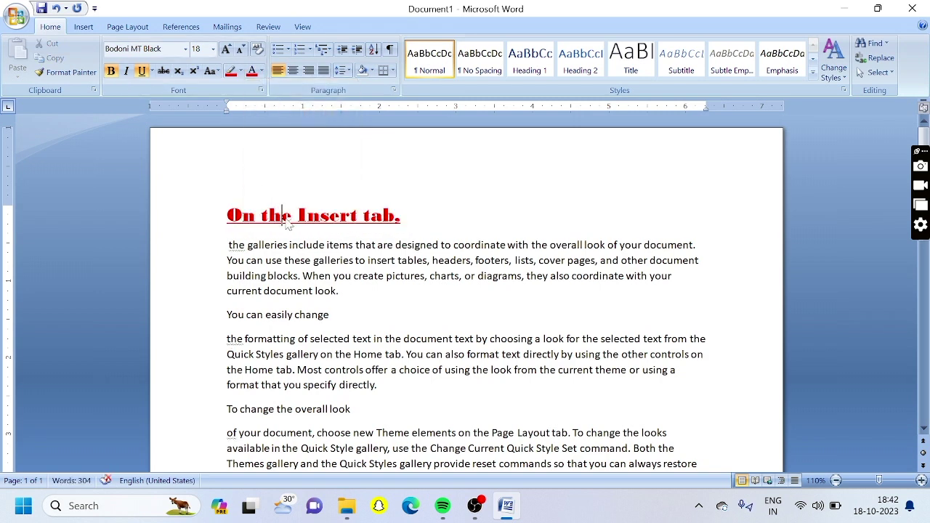
pyautogui.scroll(-1, 287, 223)
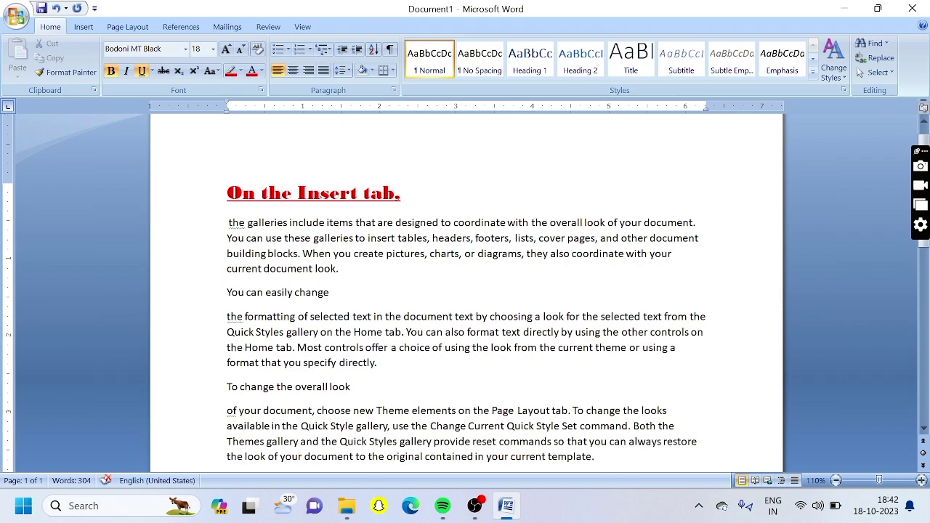
pyautogui.scroll(-3, 287, 224)
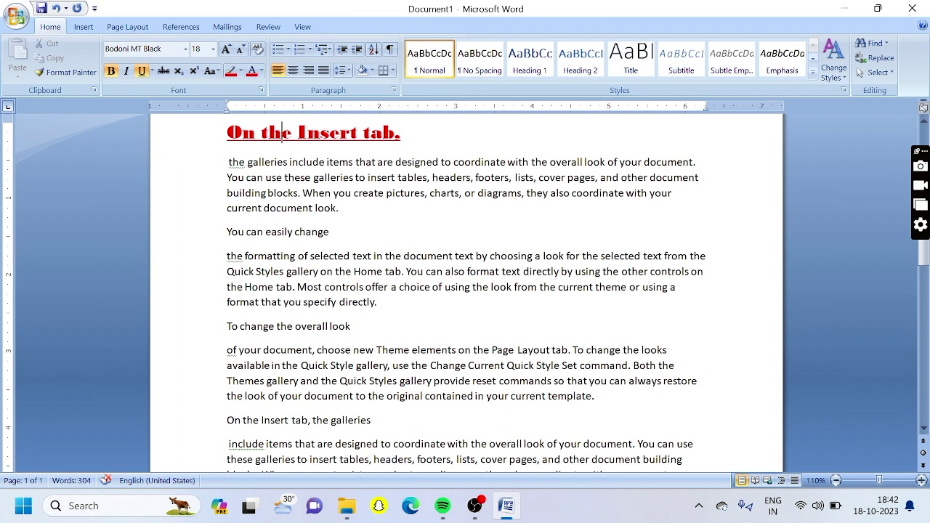
# Step: Select the formatted 'On the Insert tab' heading text from its end
pyautogui.click(402, 132)
pyautogui.hotkey('ctrl', 'shift', 'Left')
pyautogui.hotkey('ctrl', 'shift', 'Left')
pyautogui.hotkey('ctrl', 'shift', 'Left')
pyautogui.hotkey('ctrl', 'shift', 'Left')
pyautogui.hotkey('ctrl', 'shift', 'Left')
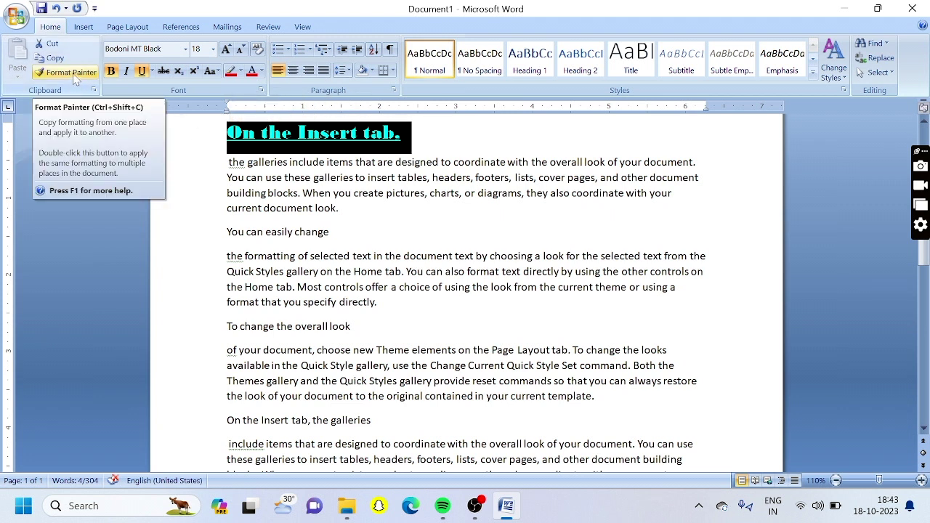
# Step: Use Format Painter to copy the heading format onto 'You can easily change' and 'To change the overall look'
pyautogui.click(71, 73)
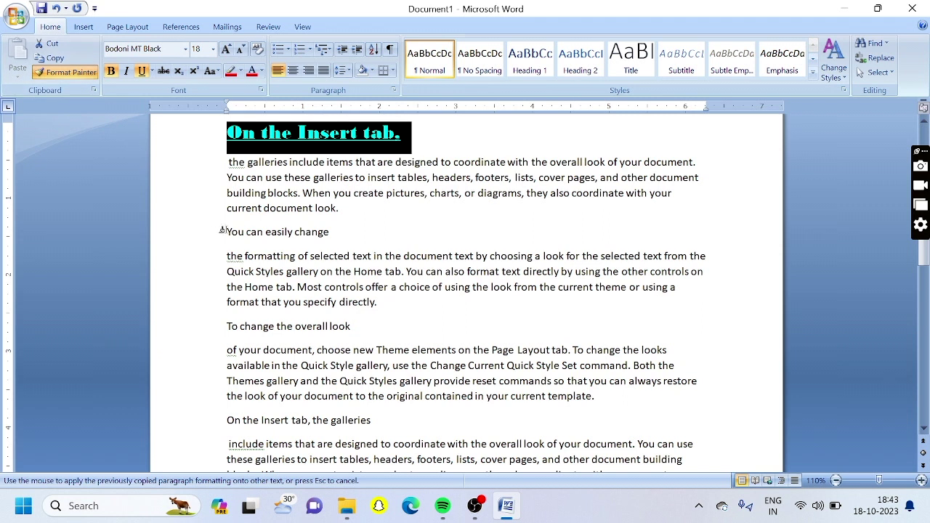
pyautogui.moveTo(222, 229); pyautogui.dragTo(334, 235)
pyautogui.scroll(-1, 333, 236)
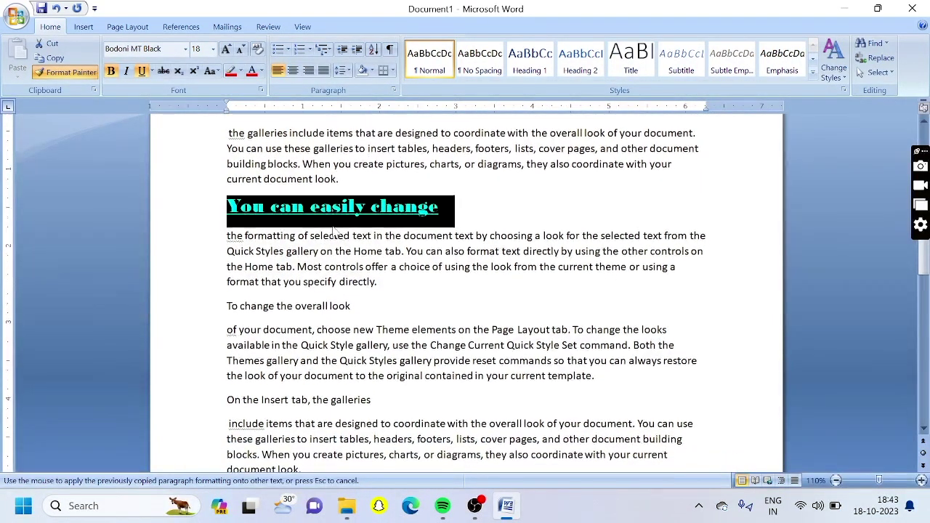
pyautogui.moveTo(353, 307); pyautogui.dragTo(226, 308)
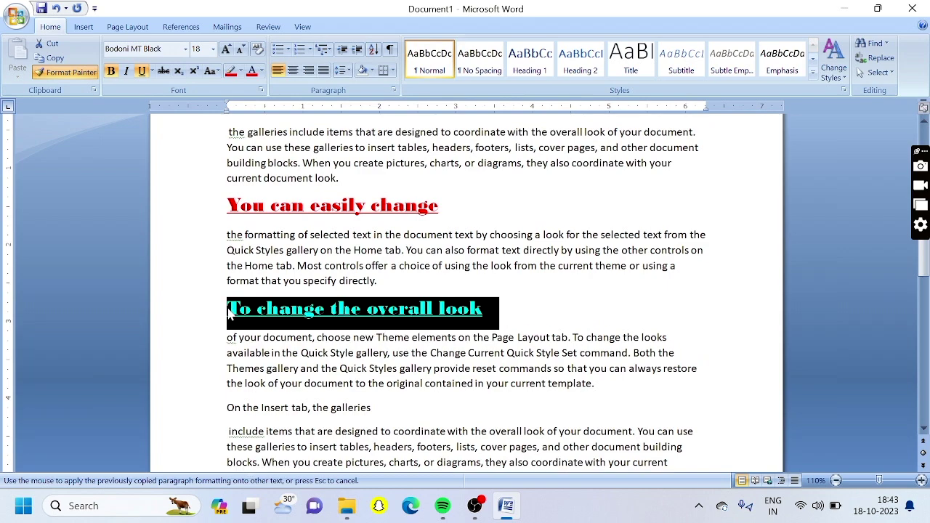
# Step: Paint the heading format onto 'On the Insert tab, the galleries' and 'You can easily change the formatting'
pyautogui.moveTo(370, 408); pyautogui.dragTo(227, 408)
pyautogui.scroll(-4, 229, 408)
pyautogui.moveTo(404, 385); pyautogui.dragTo(227, 385)
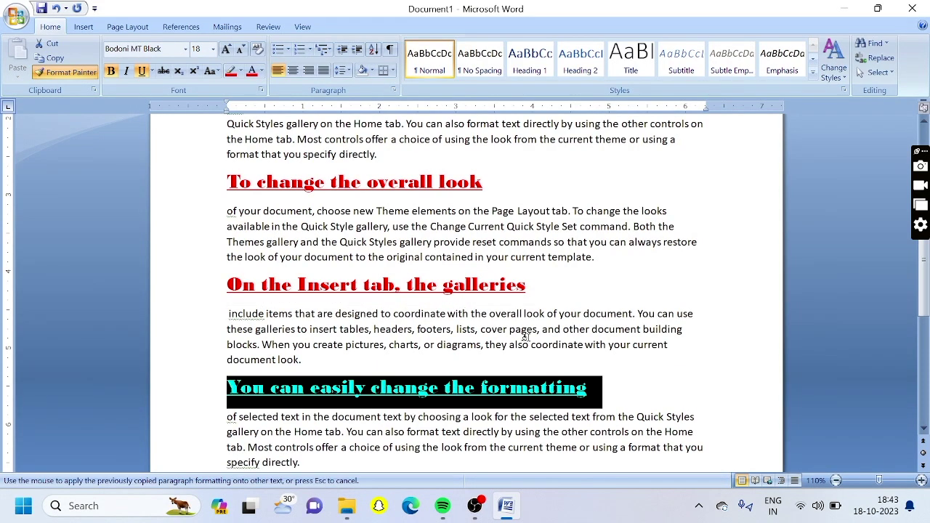
pyautogui.click(609, 370)
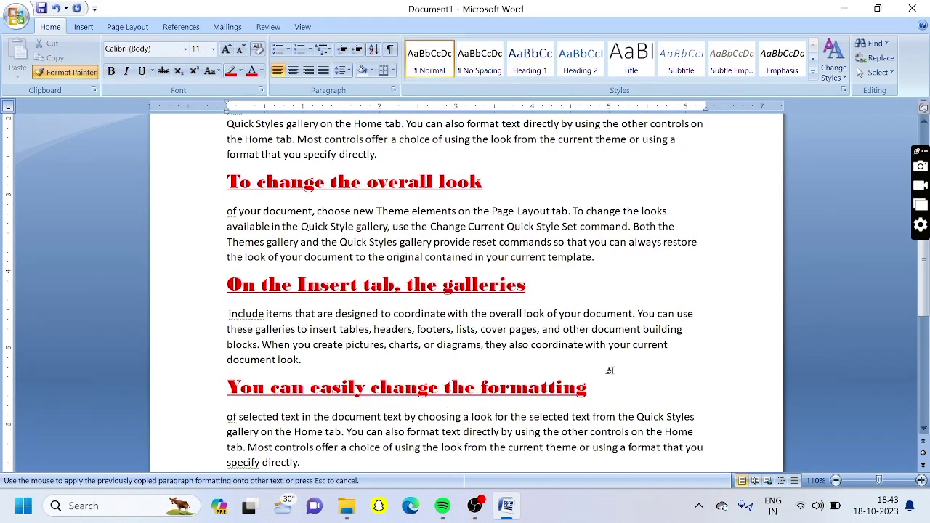
pyautogui.scroll(5, 609, 370)
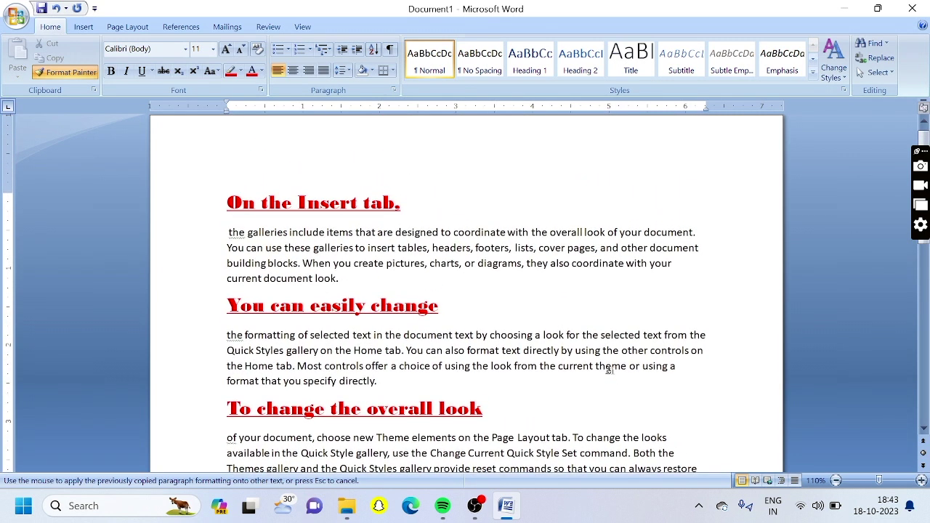
pyautogui.hotkey('ctrl', 'a')
# Step: Clear the document, type 'Change Case:' above a row of equals signs, then clear it again
pyautogui.press('Delete')
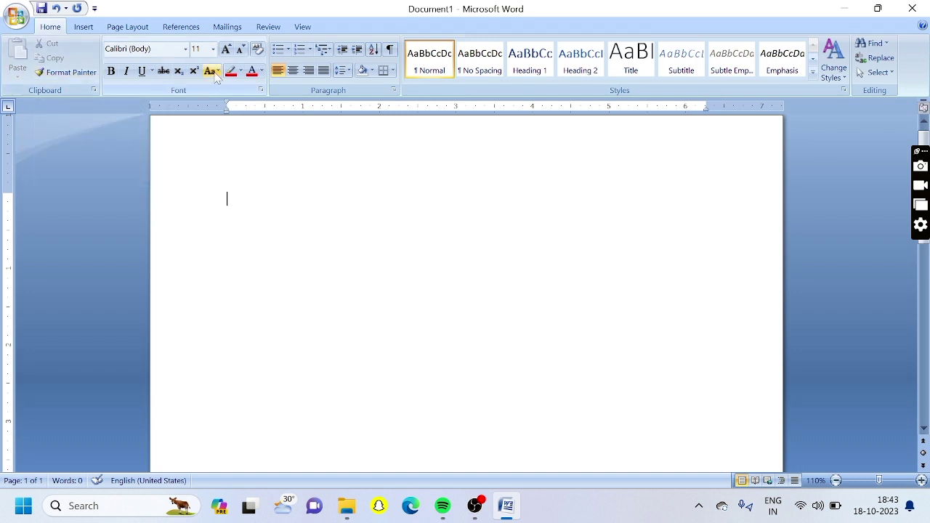
pyautogui.write('Change Case')
pyautogui.press('BackSpace')
pyautogui.press('BackSpace')
pyautogui.write('se:')
pyautogui.press('Return')
pyautogui.write('===========')
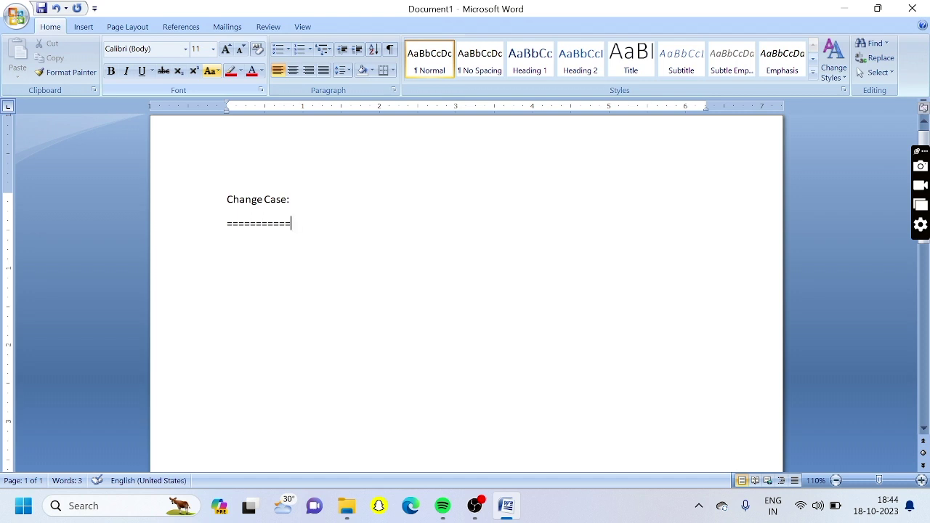
pyautogui.hotkey('ctrl', 'a')
pyautogui.press('Delete')
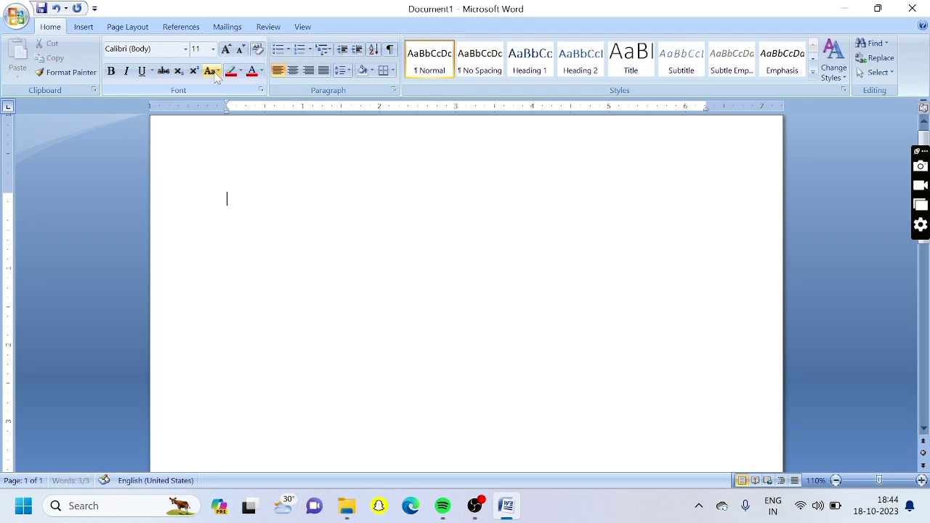
# Step: Generate three sample paragraphs with =rand() and make the first one lowercase
pyautogui.write('=rand')
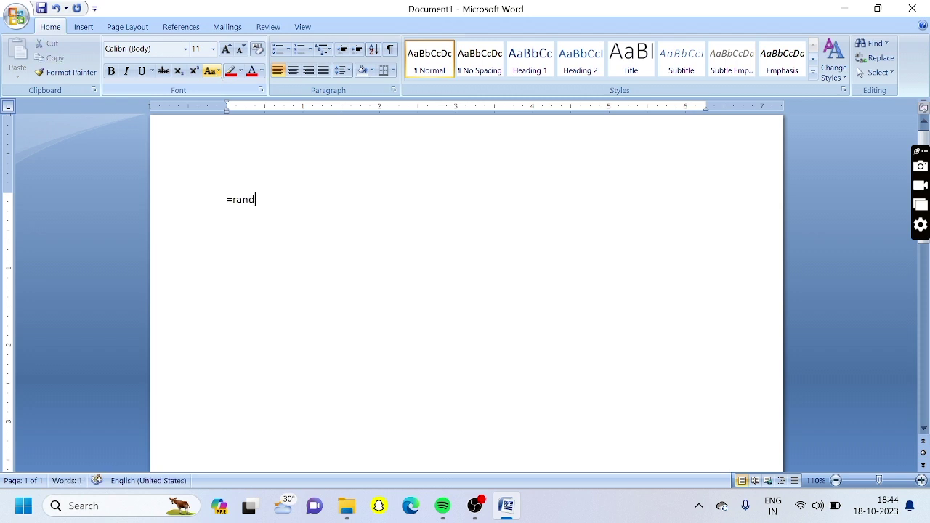
pyautogui.write('()')
pyautogui.press('Return')
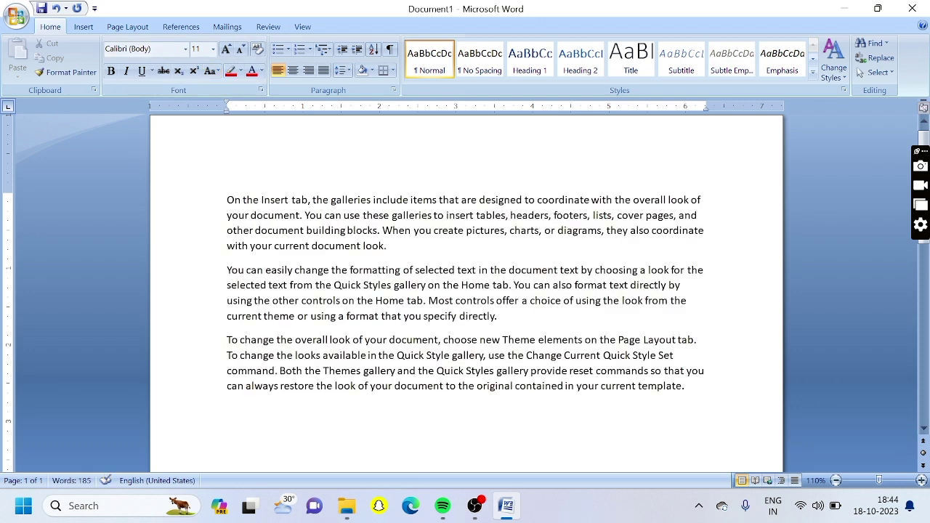
pyautogui.moveTo(227, 200); pyautogui.dragTo(389, 251)
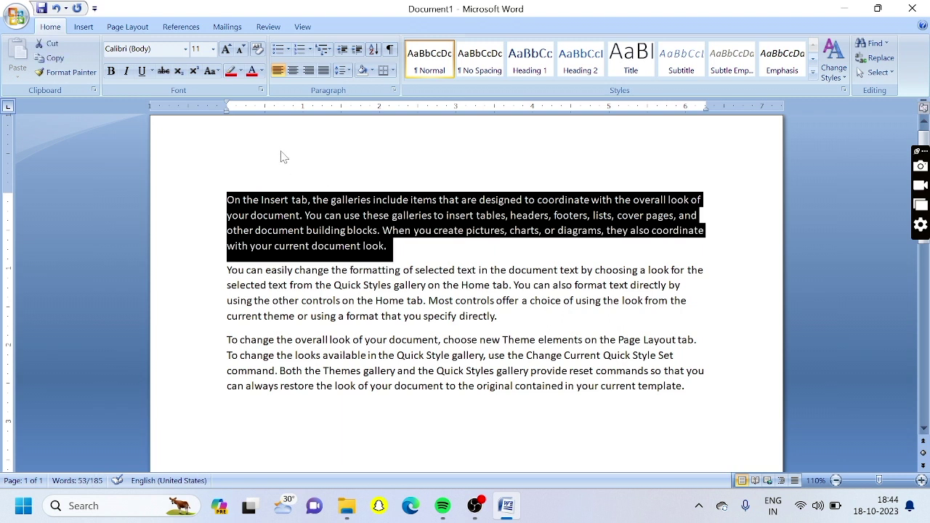
pyautogui.click(210, 73)
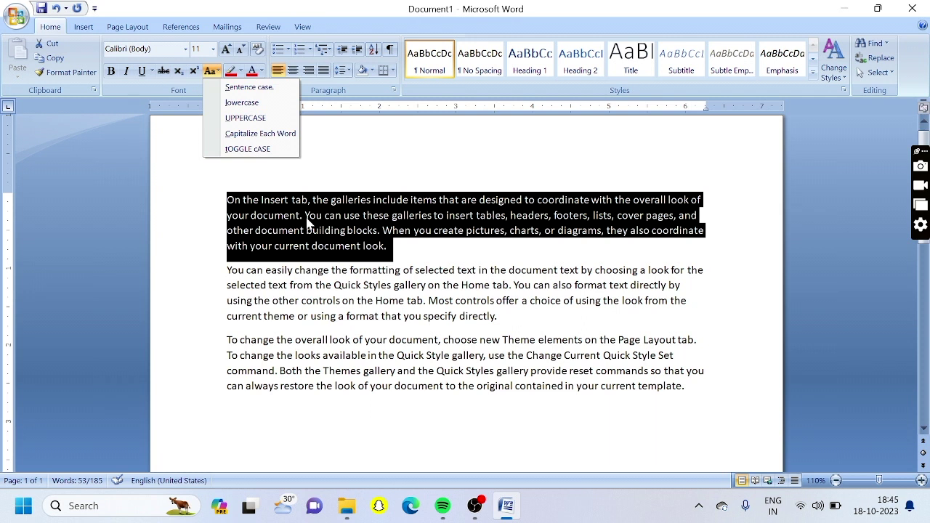
pyautogui.click(242, 103)
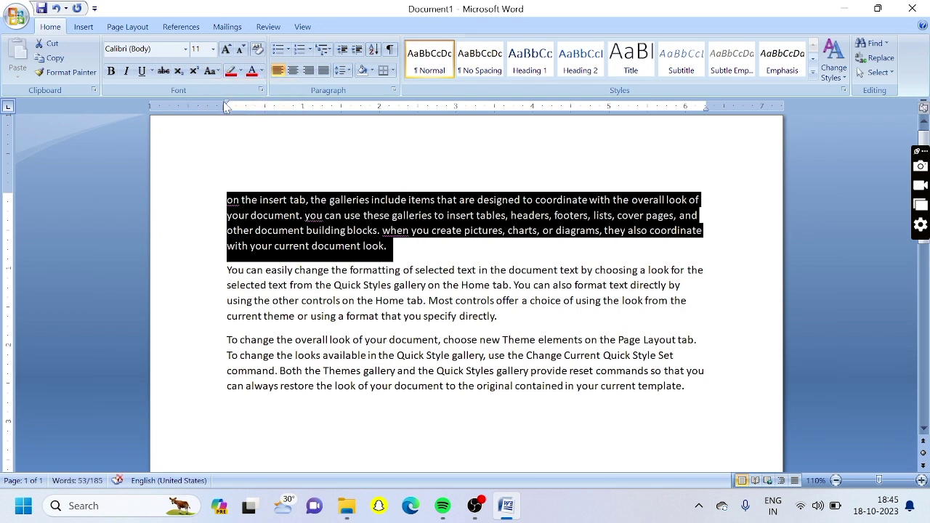
# Step: Cycle the first paragraph through UPPERCASE, Capitalize Each Word, tOGGLE cASE and Sentence case
pyautogui.click(212, 71)
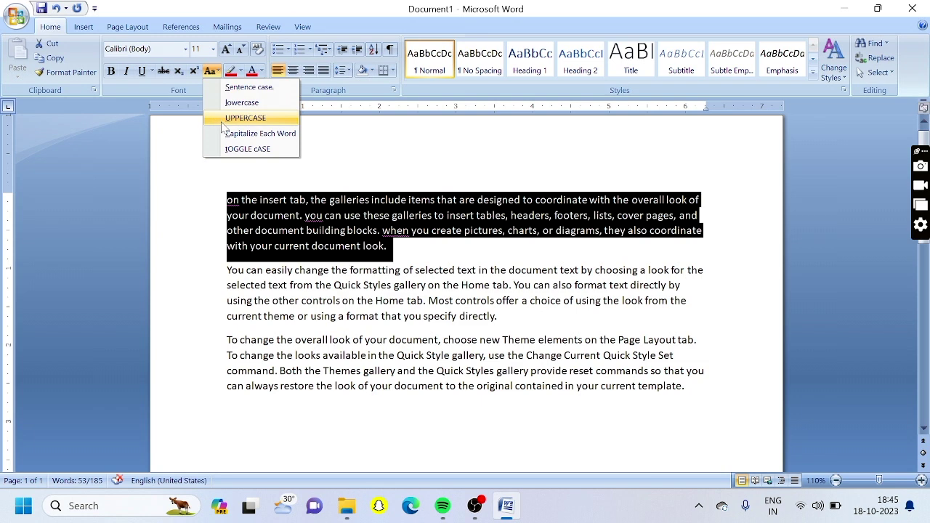
pyautogui.click(222, 119)
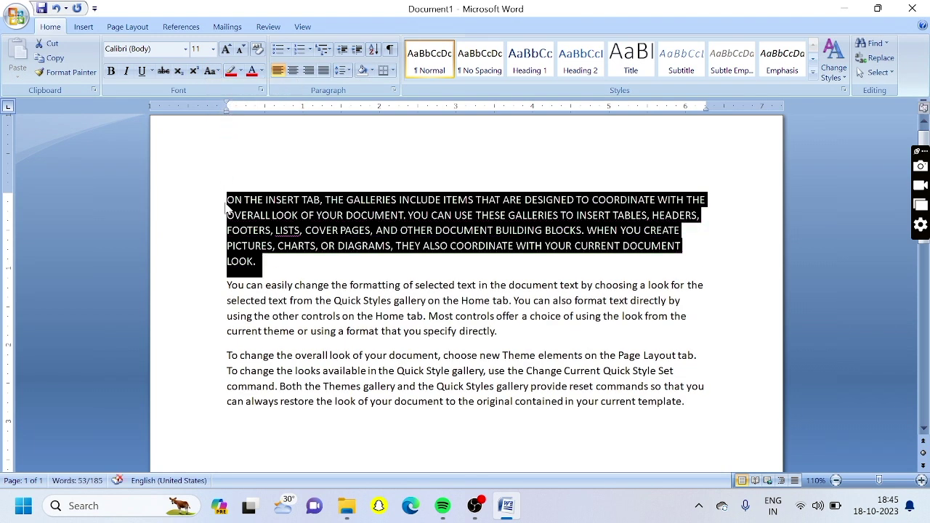
pyautogui.click(212, 71)
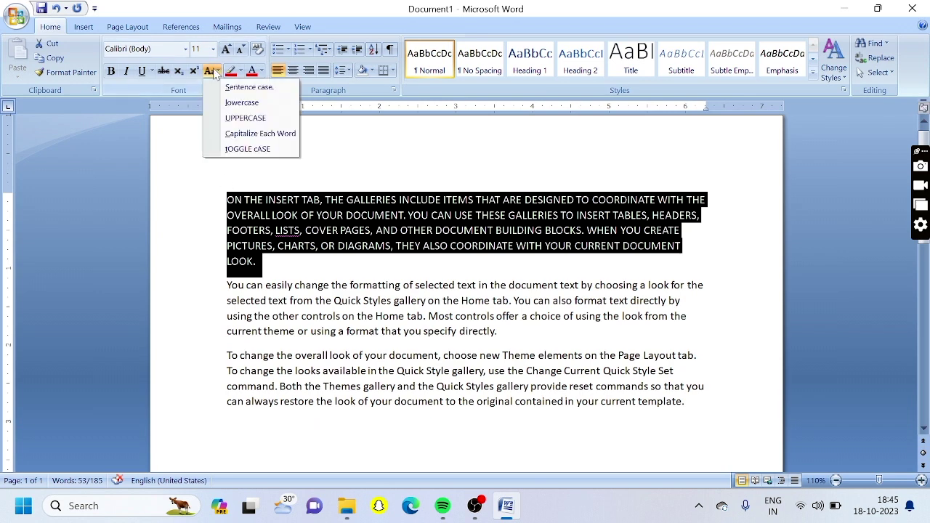
pyautogui.click(222, 134)
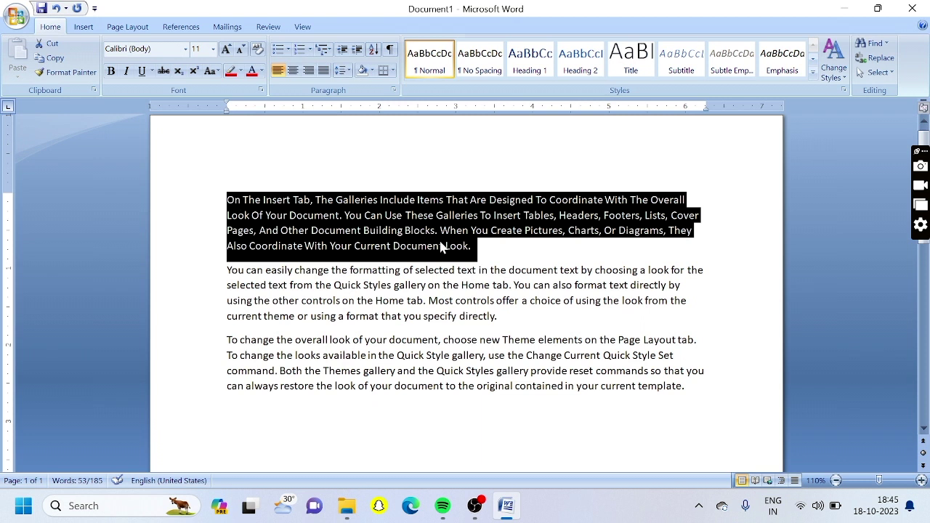
pyautogui.click(212, 71)
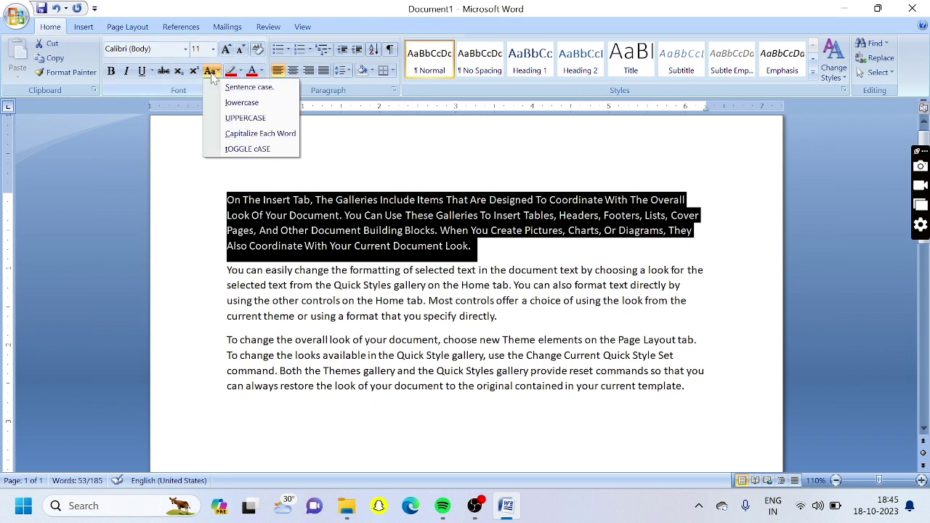
pyautogui.click(222, 151)
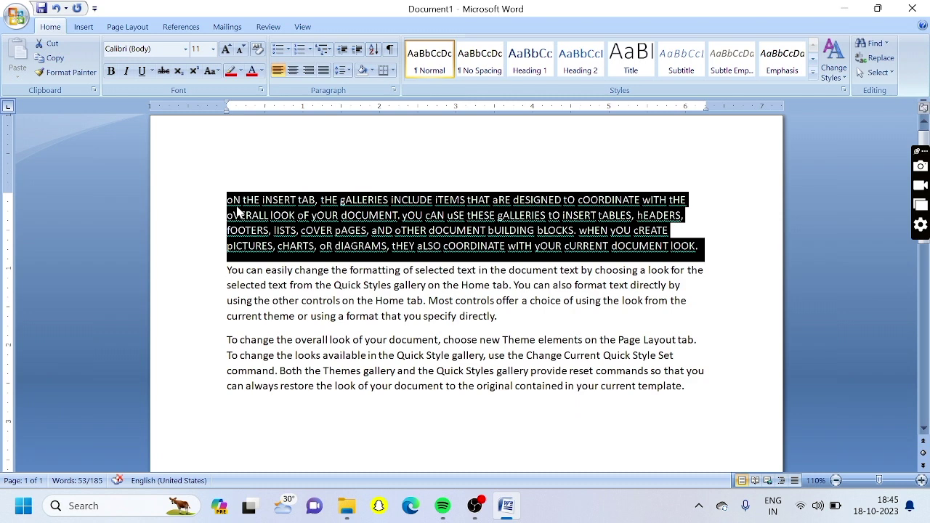
pyautogui.click(211, 70)
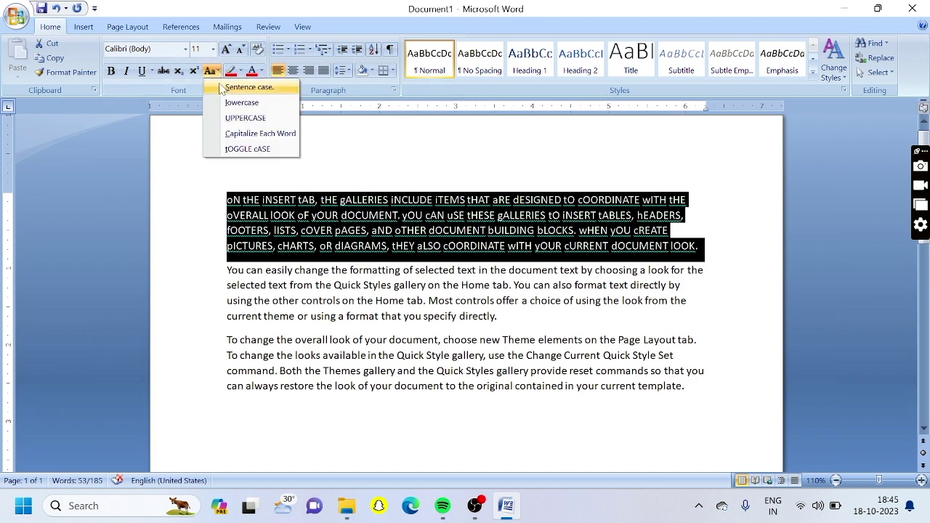
pyautogui.click(240, 87)
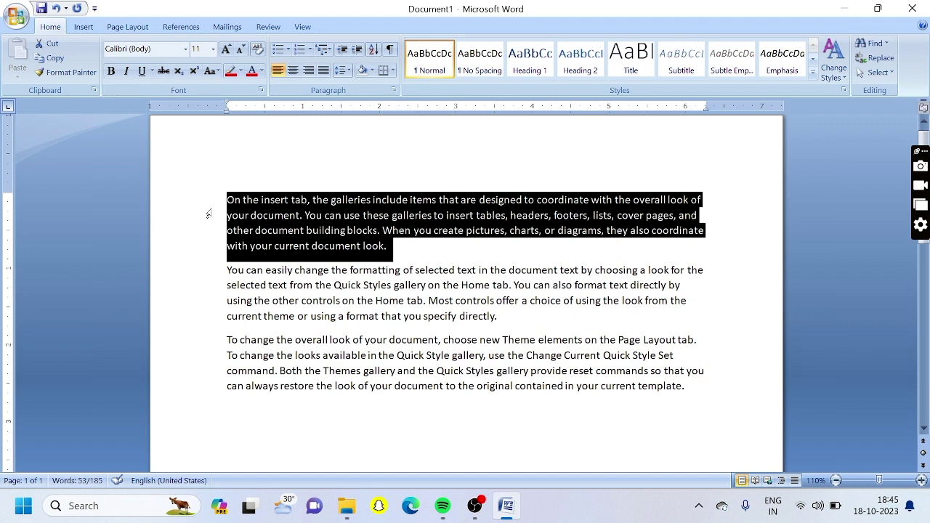
pyautogui.moveTo(209, 204); pyautogui.dragTo(256, 404)
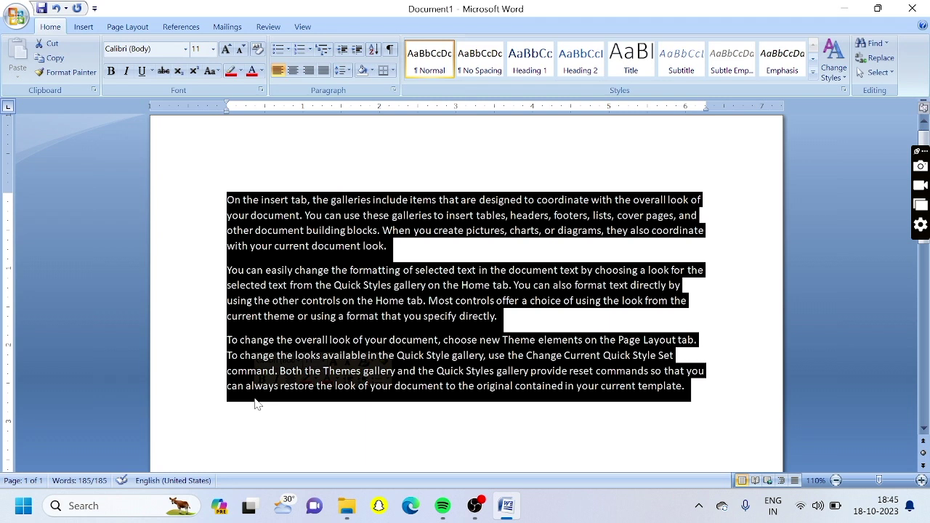
# Step: Cycle all three paragraphs through uppercase, lowercase and sentence case with Shift+F3
pyautogui.hotkey('shift', 'F3')
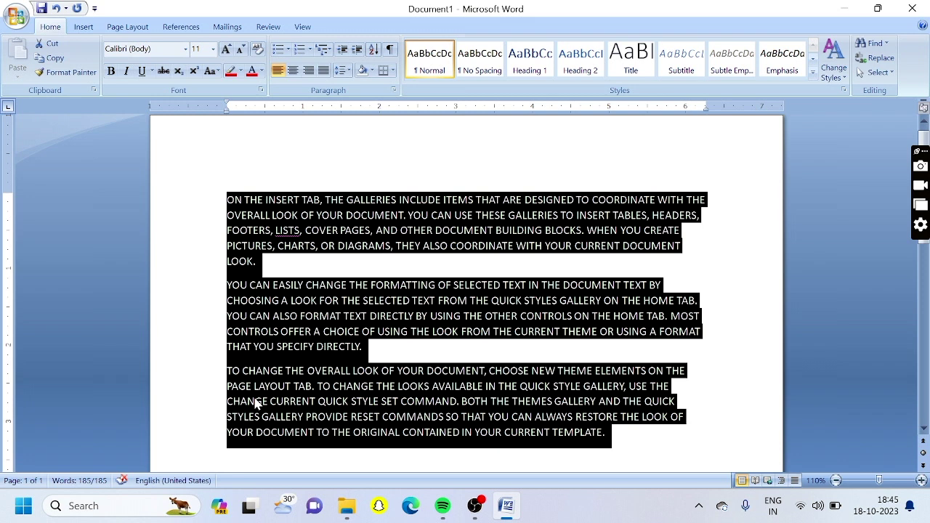
pyautogui.hotkey('shift', 'F3')
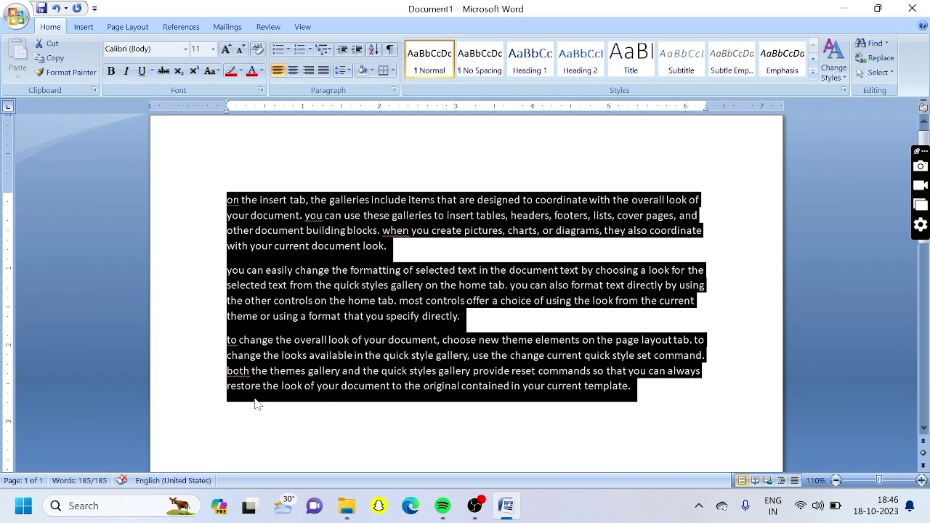
pyautogui.hotkey('shift', 'F3')
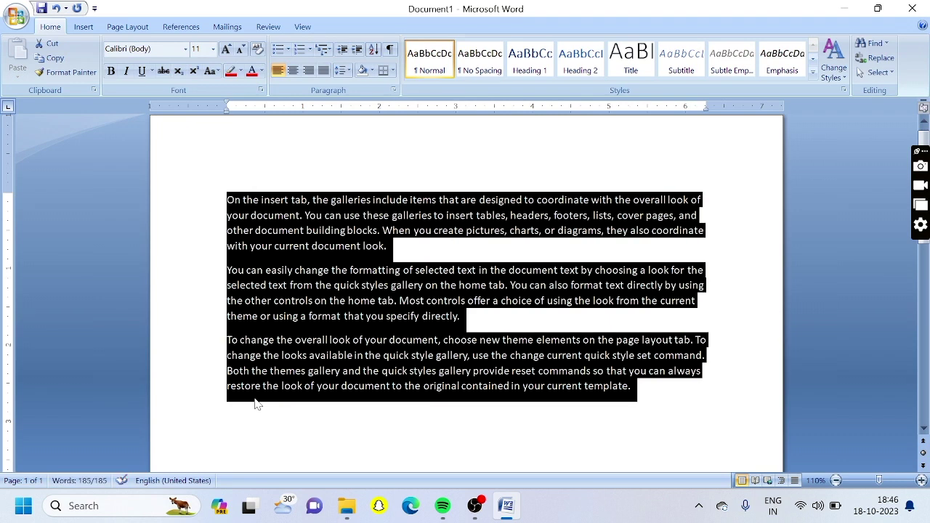
pyautogui.click(487, 302)
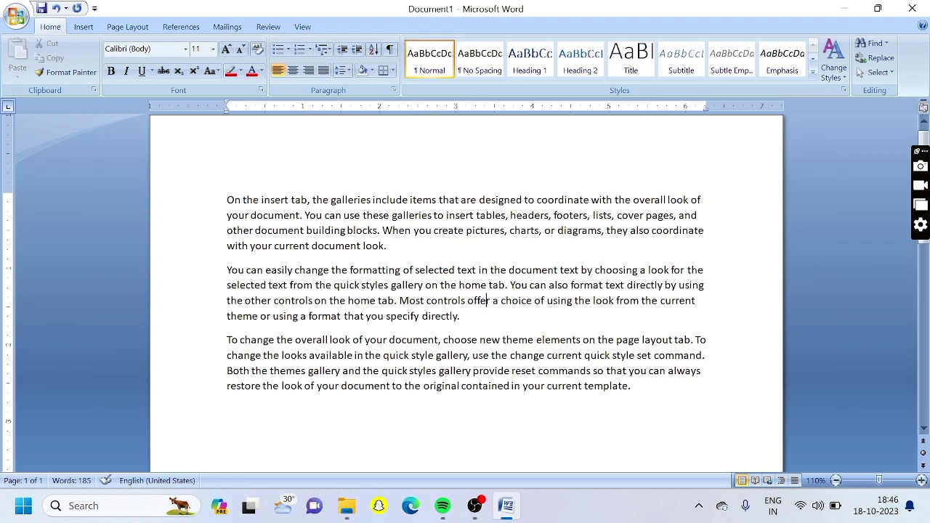
pyautogui.moveTo(227, 199); pyautogui.dragTo(667, 400)
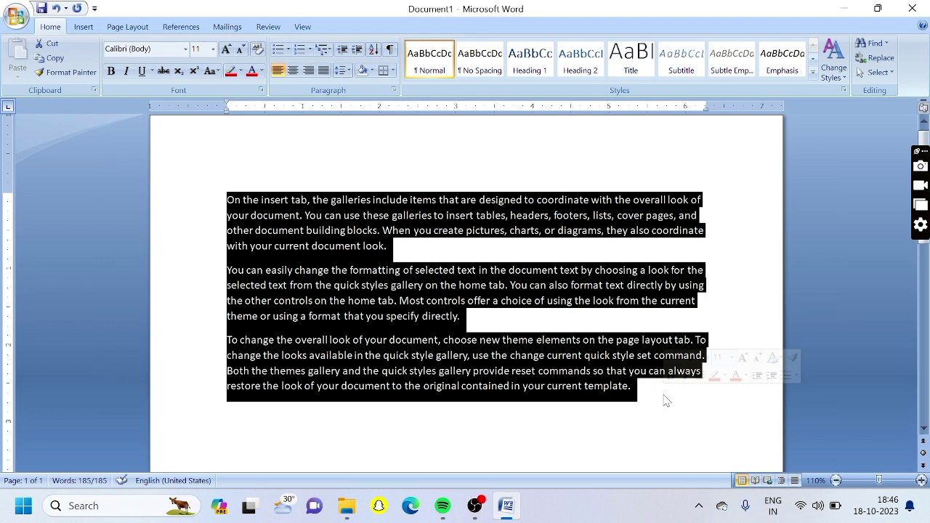
pyautogui.click(550, 231)
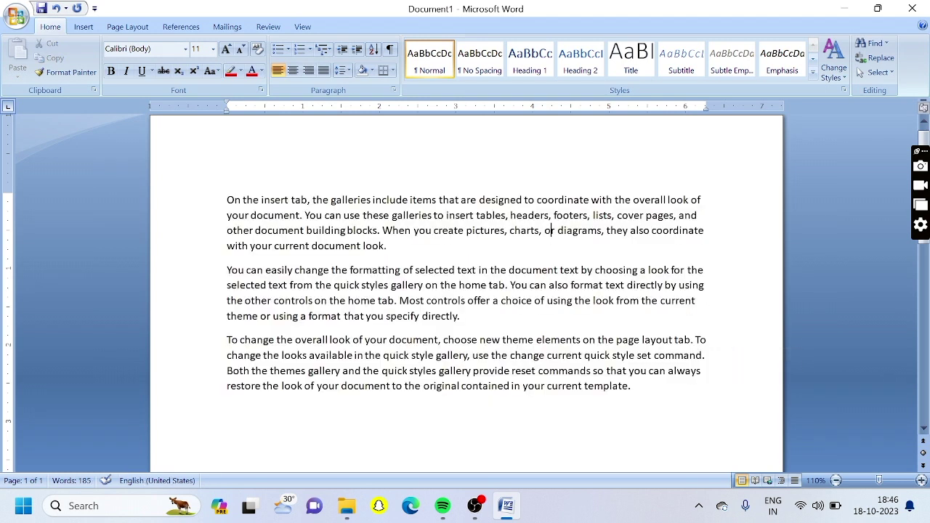
# Step: Make the first paragraph bold, italic, underlined, red and struck through
pyautogui.moveTo(226, 200); pyautogui.dragTo(393, 246)
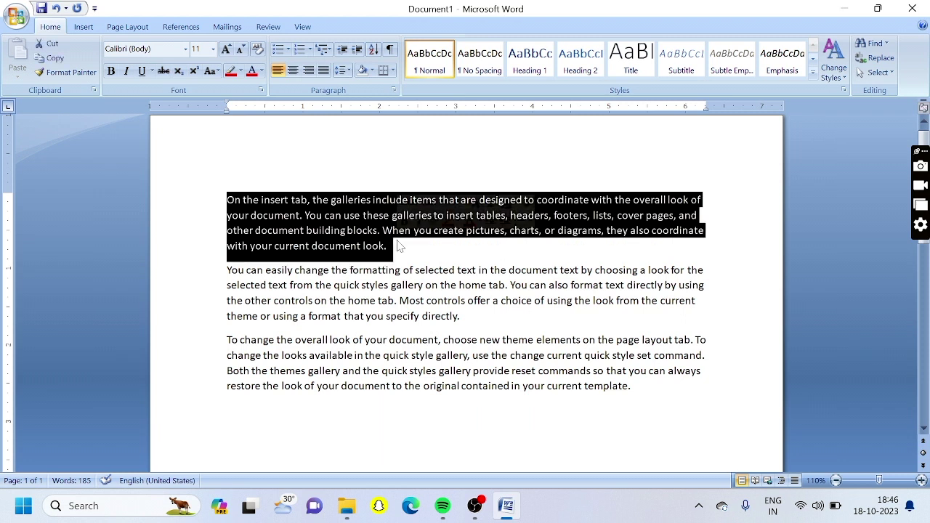
pyautogui.click(110, 71)
pyautogui.click(127, 71)
pyautogui.click(141, 70)
pyautogui.click(251, 73)
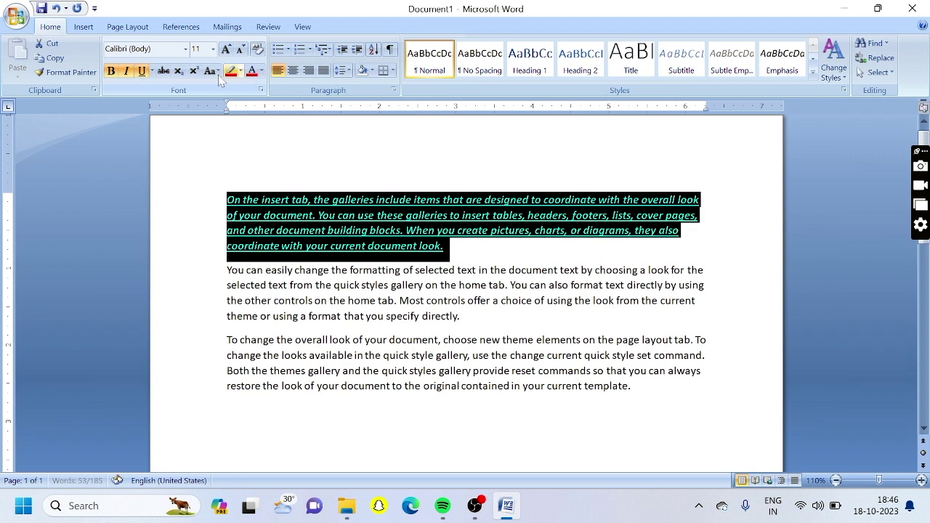
pyautogui.click(166, 72)
# Step: Set the first paragraph in Blackadder ITC at size 26
pyautogui.click(187, 48)
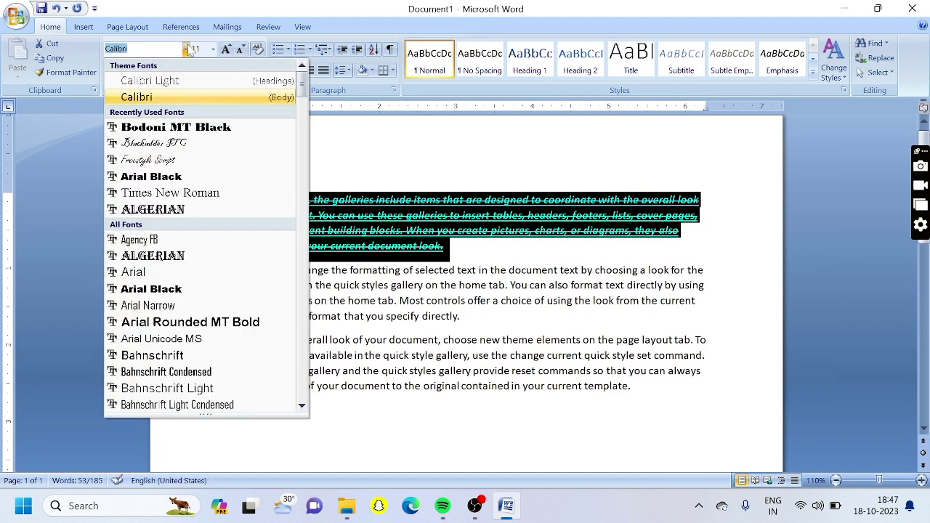
pyautogui.click(179, 145)
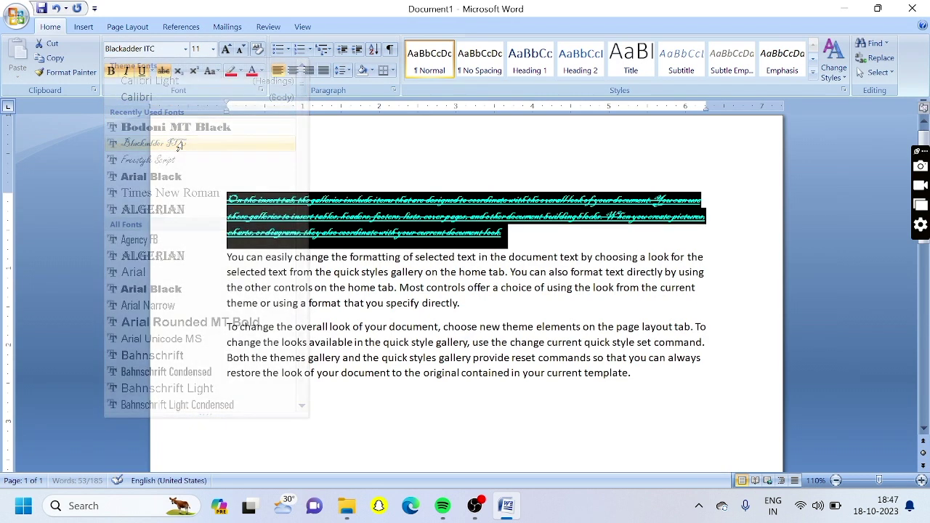
pyautogui.click(213, 48)
pyautogui.click(204, 200)
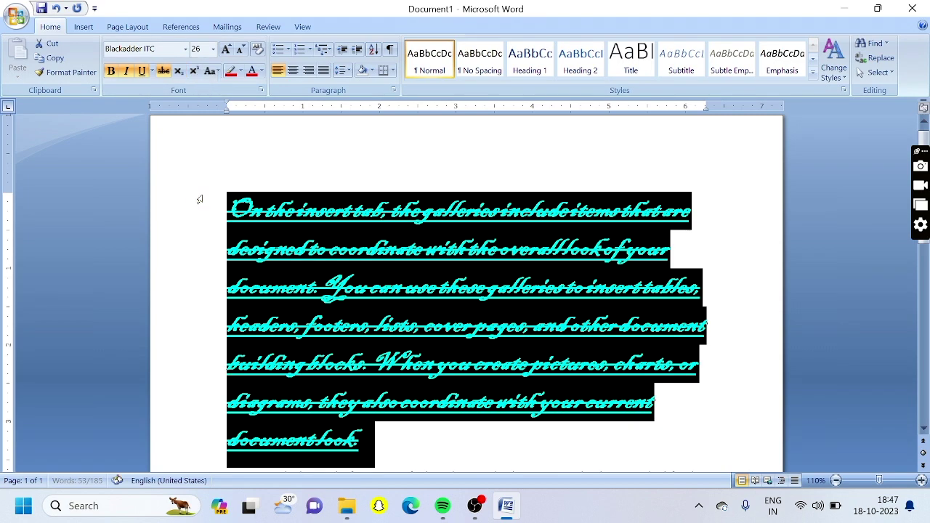
pyautogui.scroll(-4, 172, 346)
pyautogui.moveTo(189, 305); pyautogui.dragTo(207, 370)
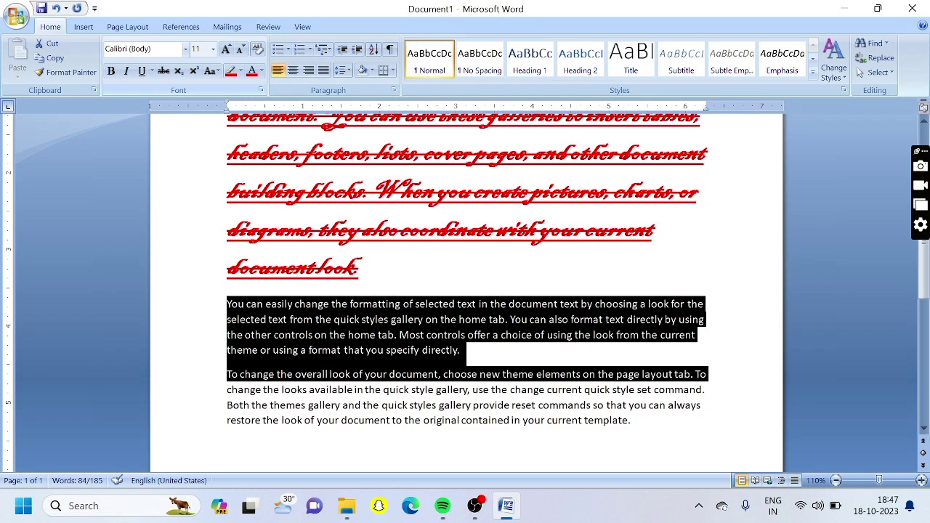
# Step: Apply the Yu Gothic Medium font to the selected paragraphs
pyautogui.click(185, 49)
pyautogui.scroll(-20, 173, 341)
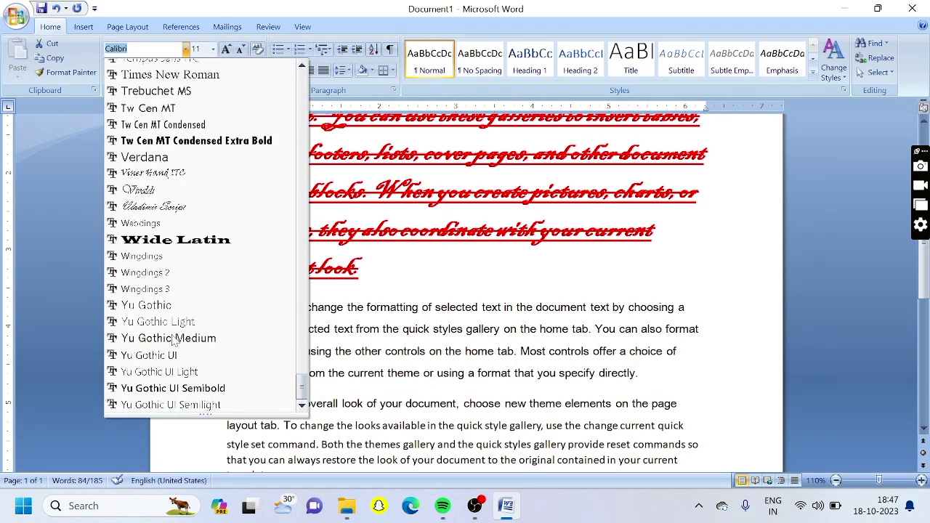
pyautogui.click(173, 339)
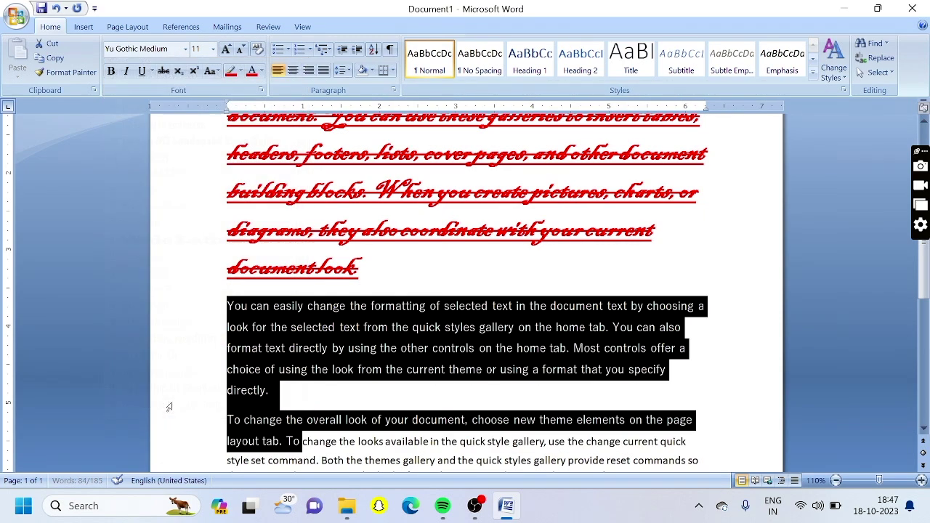
pyautogui.click(167, 23)
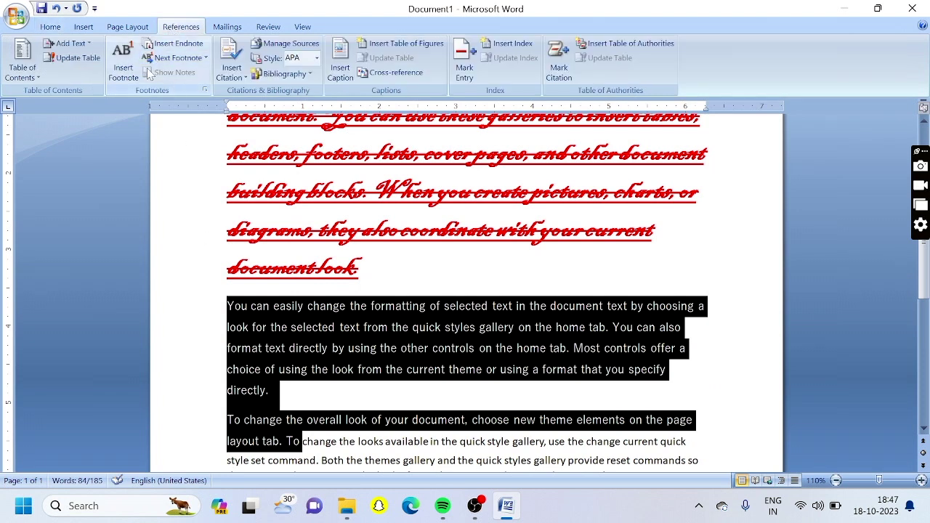
pyautogui.click(50, 26)
# Step: Change the selected text's font to Webdings and deselect to view the symbols
pyautogui.click(168, 51)
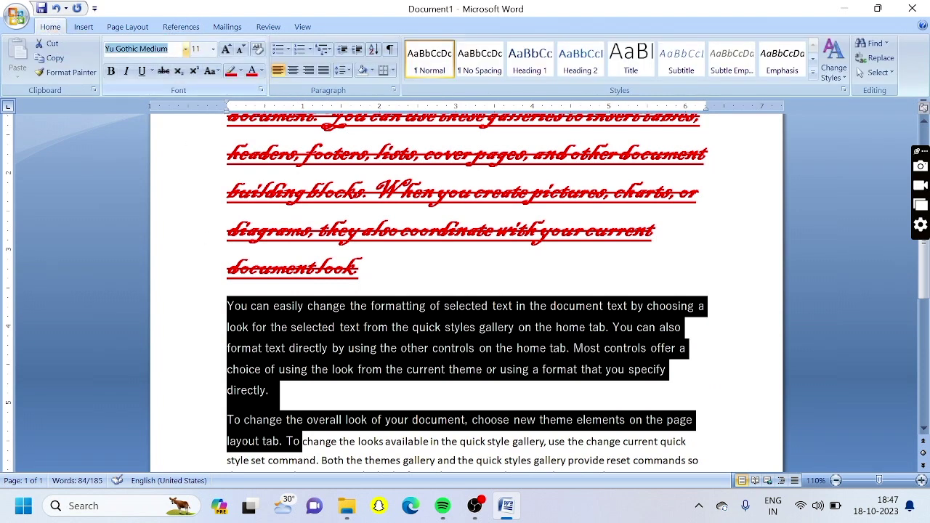
pyautogui.write('Webdings')
pyautogui.press('Return')
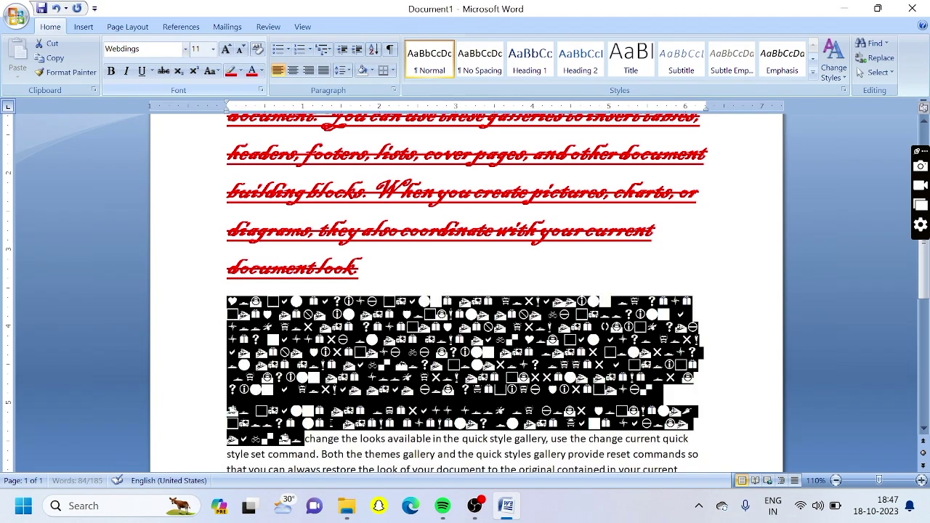
pyautogui.click(425, 353)
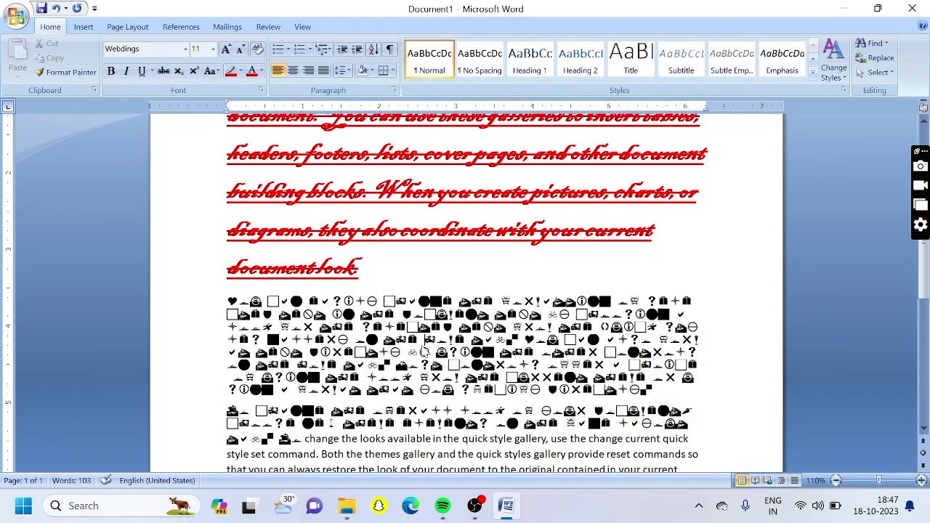
# Step: Select all the text in the document
pyautogui.scroll(-2, 425, 353)
pyautogui.scroll(4, 426, 352)
pyautogui.scroll(-3, 426, 353)
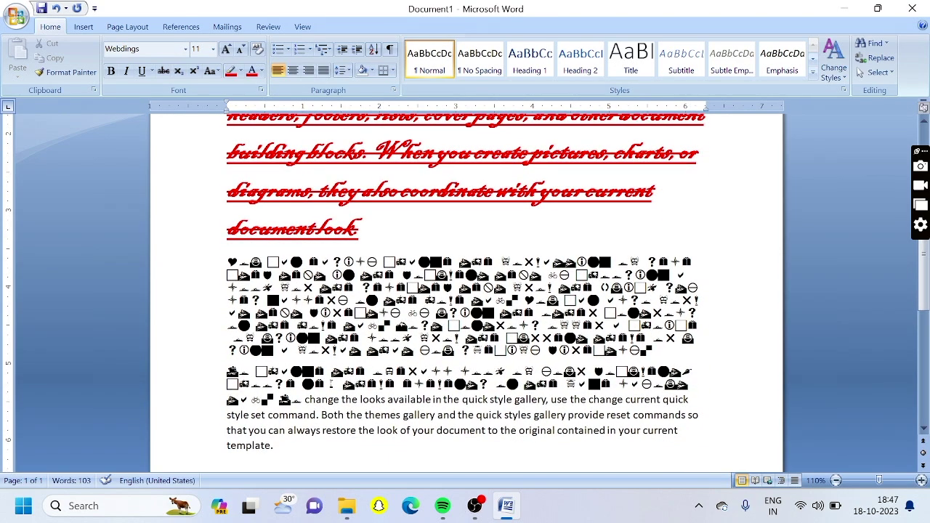
pyautogui.moveTo(273, 445); pyautogui.dragTo(194, 189)
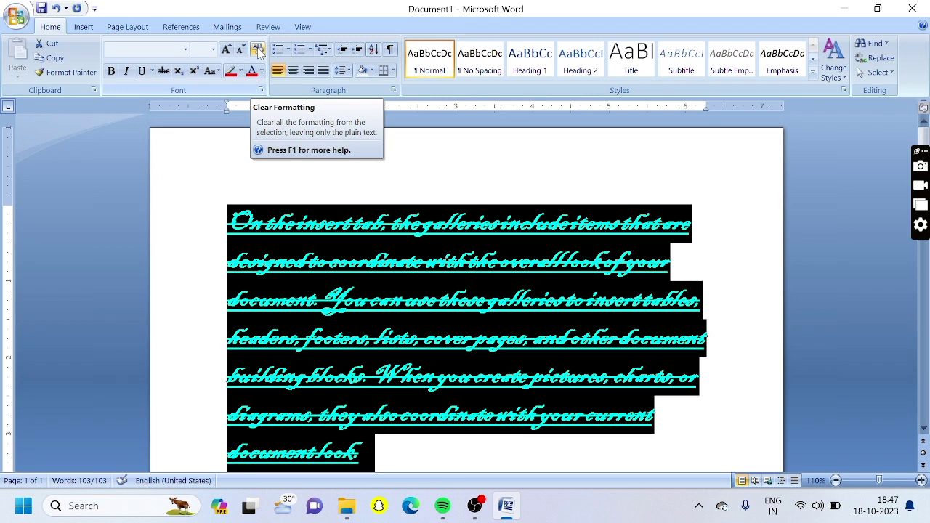
# Step: Clear all formatting from the selected text, deselect it, then bring OBS Studio forward
pyautogui.click(258, 49)
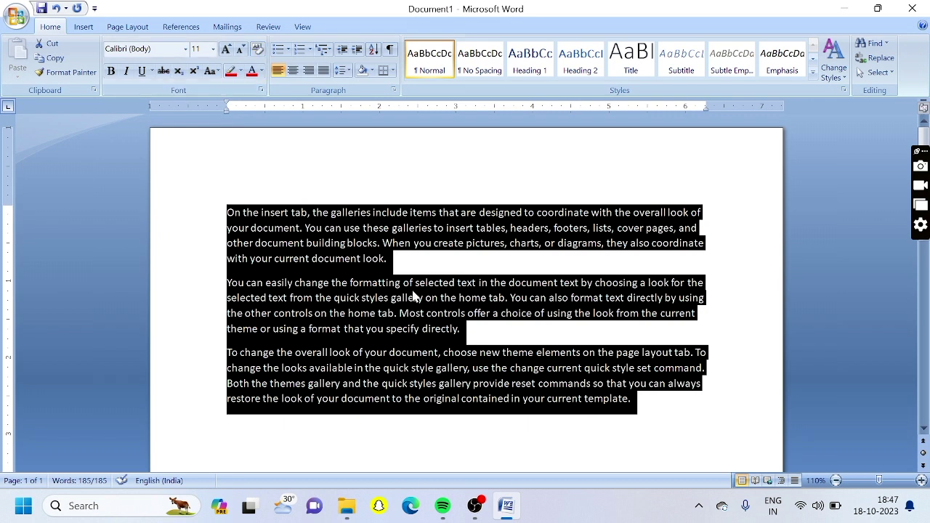
pyautogui.click(469, 348)
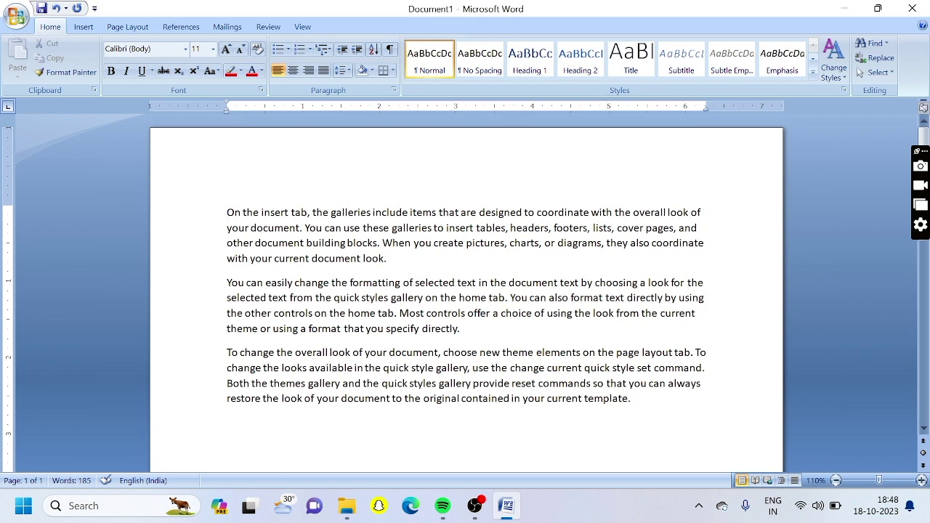
pyautogui.click(475, 506)
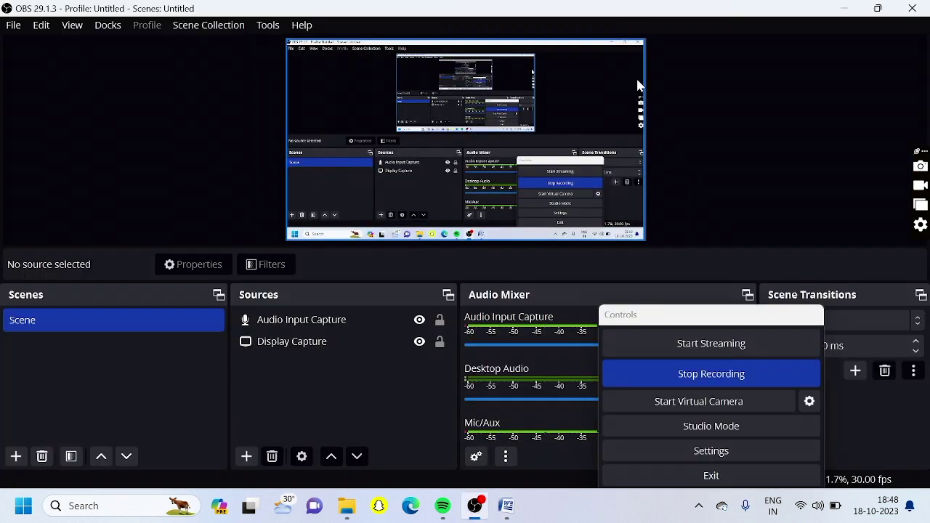
# Step: Switch back to Word and place the cursor in the first line of text
pyautogui.hotkey('alt', 'Tab')
pyautogui.click(293, 213)
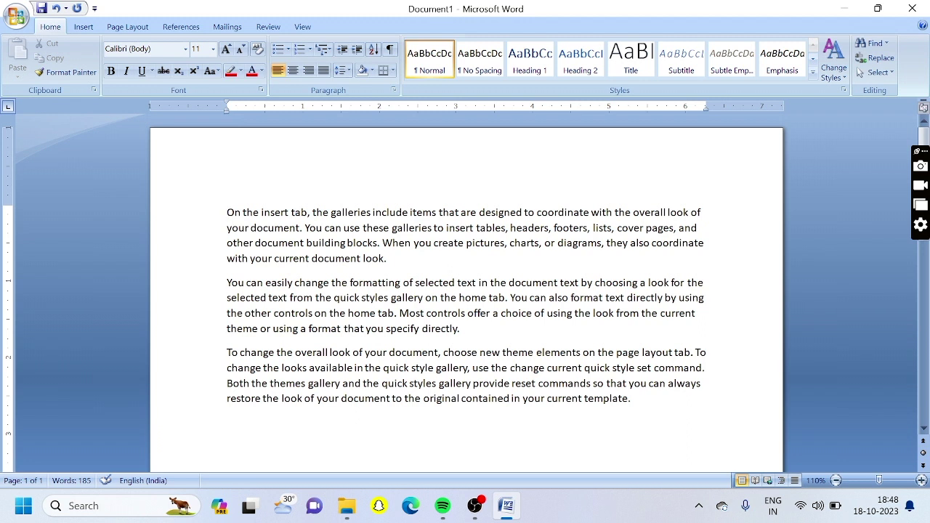
# Step: Open the Find dialog, reposition it, and close it again
pyautogui.hotkey('ctrl', 'f')
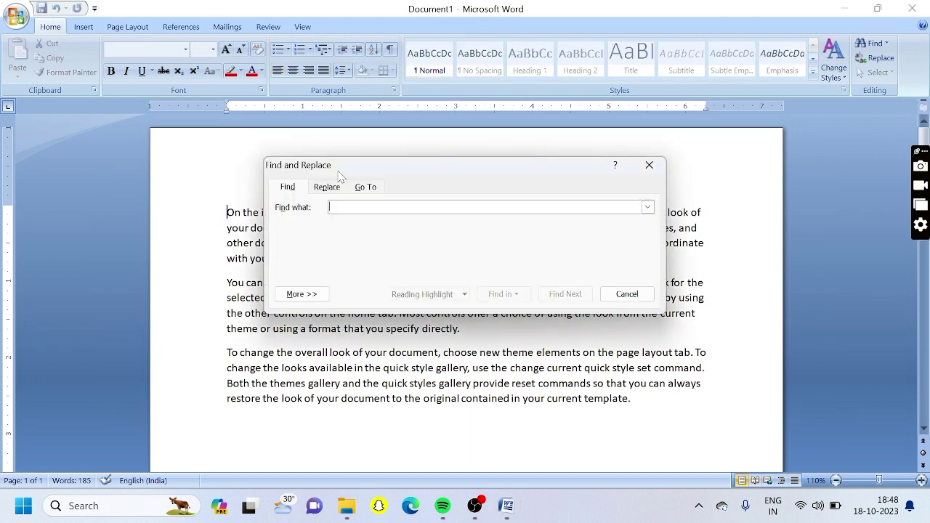
pyautogui.moveTo(338, 172); pyautogui.dragTo(391, 165)
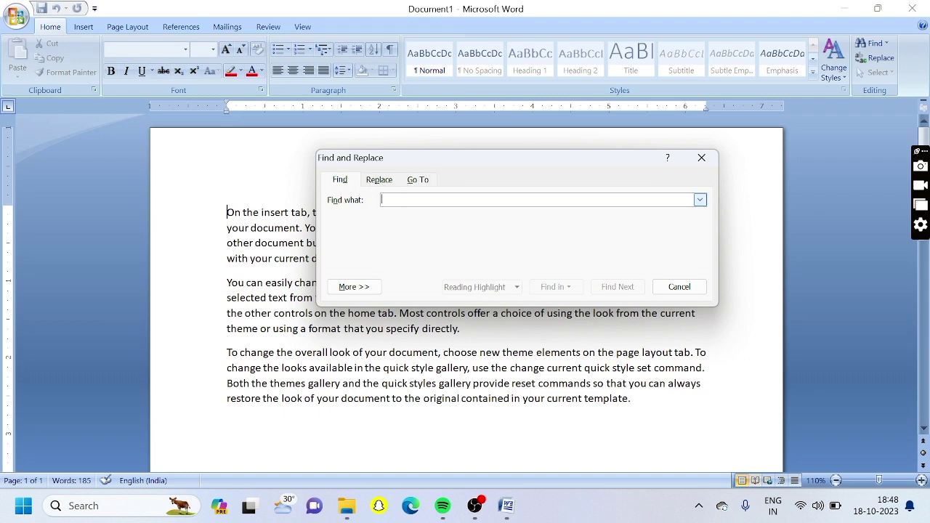
pyautogui.moveTo(450, 159); pyautogui.dragTo(419, 130)
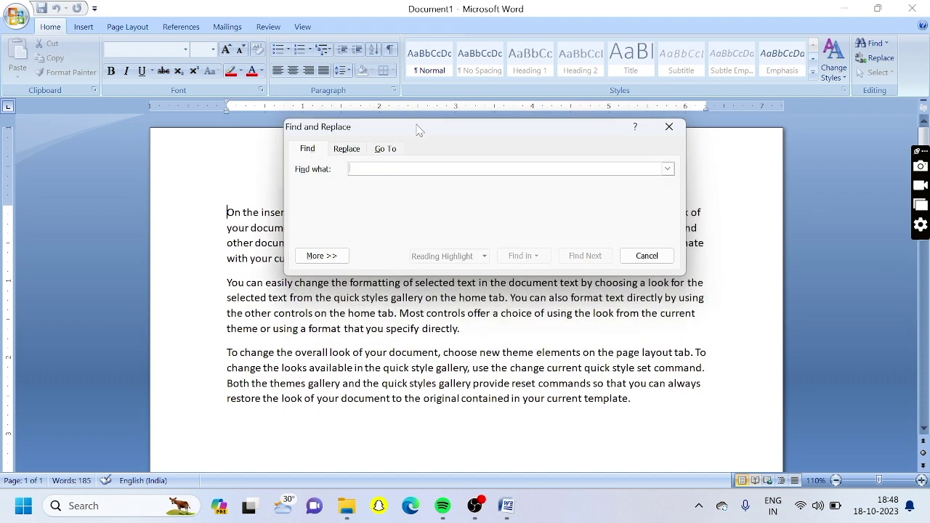
pyautogui.click(664, 127)
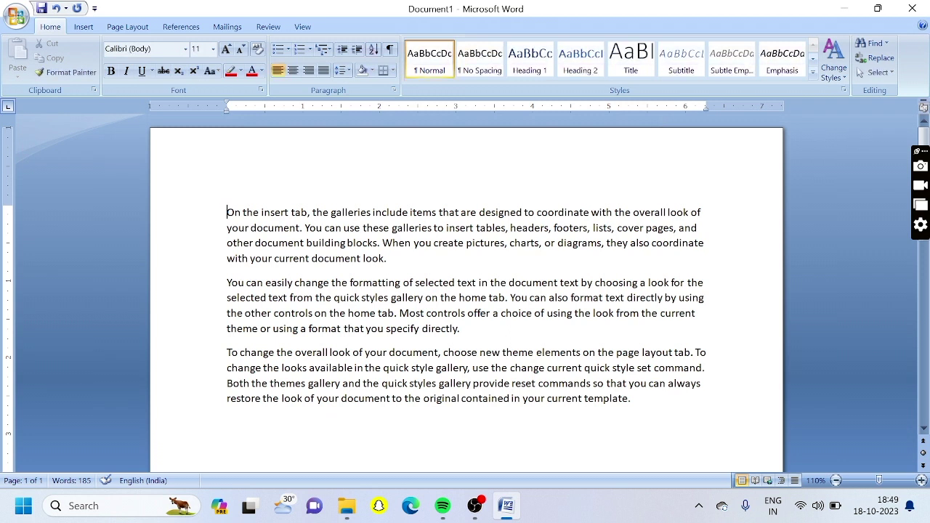
# Step: Type the marker word into the paragraphs, then reopen Find from the document start
pyautogui.write('Odelu')
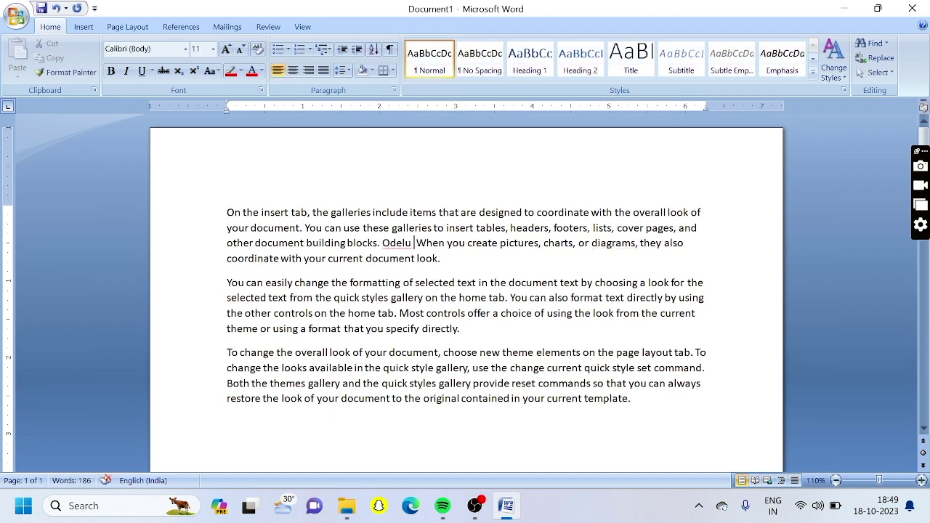
pyautogui.write(' Odelu')
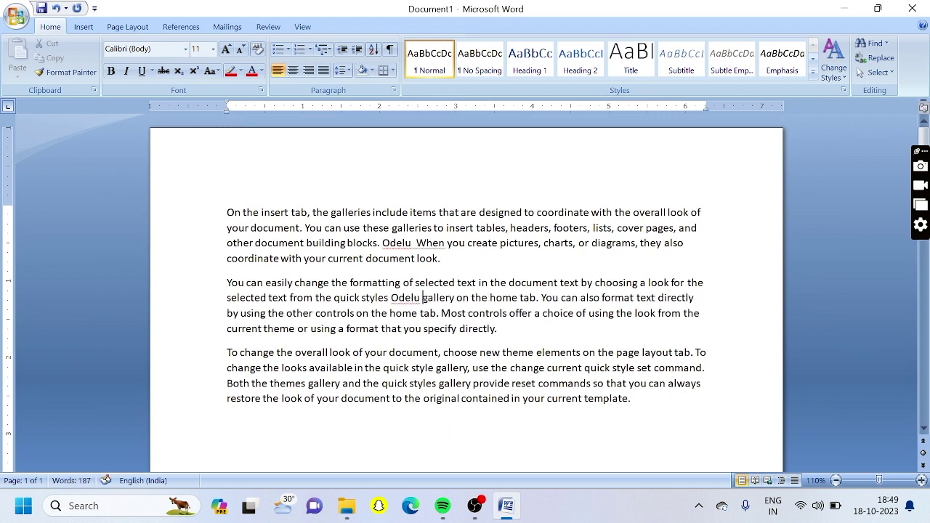
pyautogui.click(508, 367)
pyautogui.write('Odel')
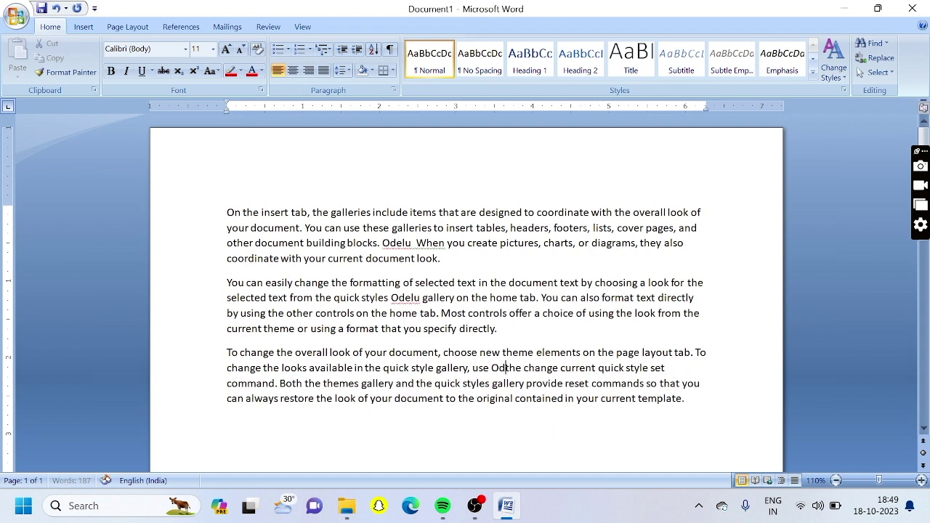
pyautogui.write('u')
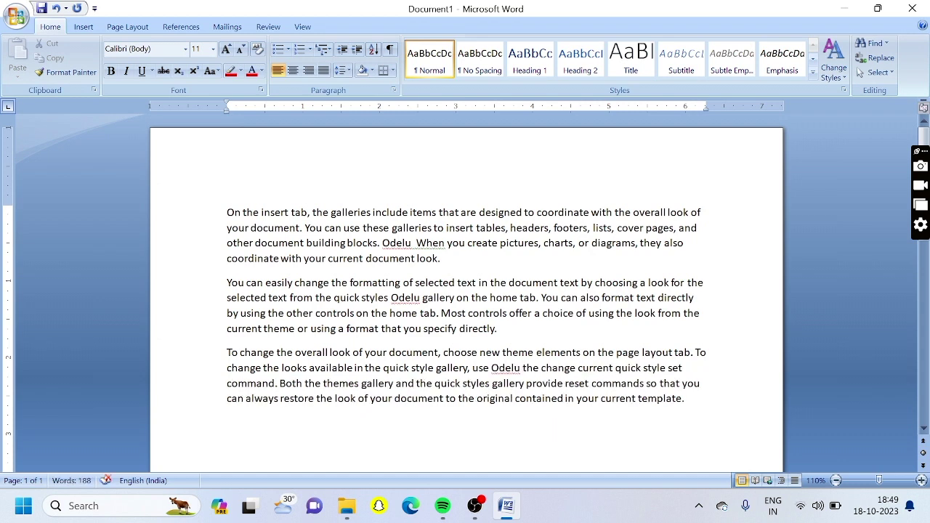
pyautogui.hotkey('ctrl', 'Home')
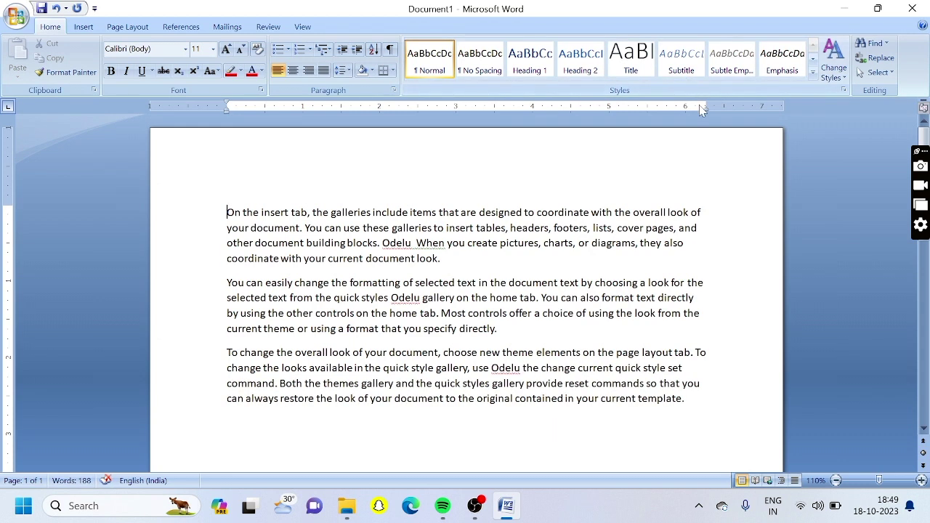
pyautogui.hotkey('ctrl', 'f')
# Step: Find each of the three occurrences of the marker word, then switch to the Replace tab
pyautogui.write('Odelu')
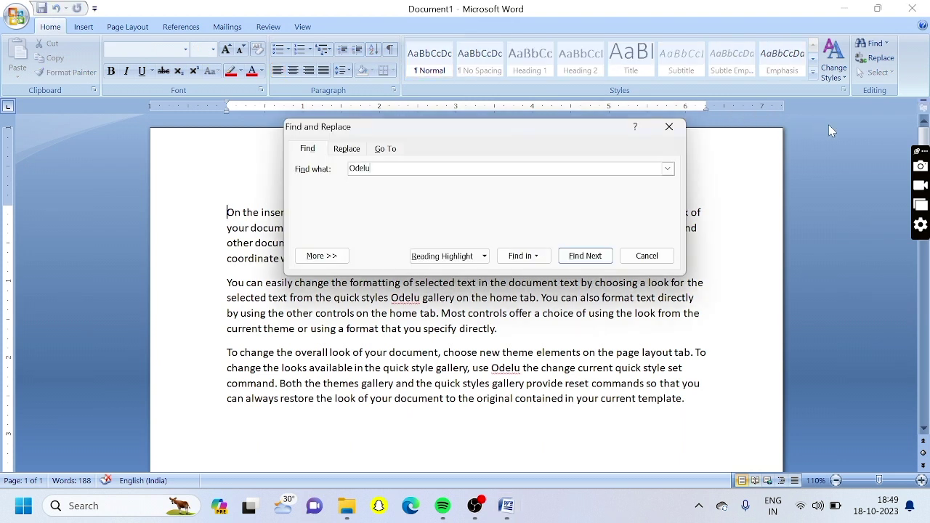
pyautogui.press('Return')
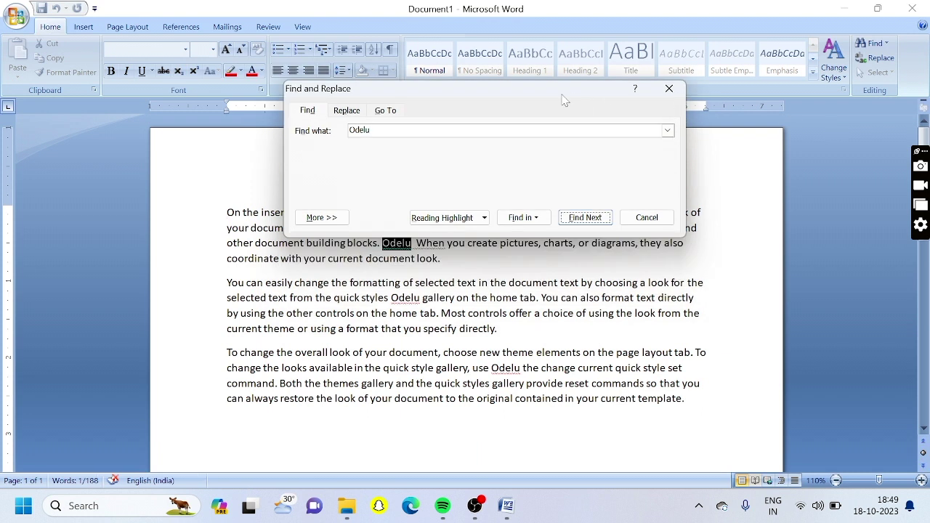
pyautogui.moveTo(563, 99); pyautogui.dragTo(658, 48)
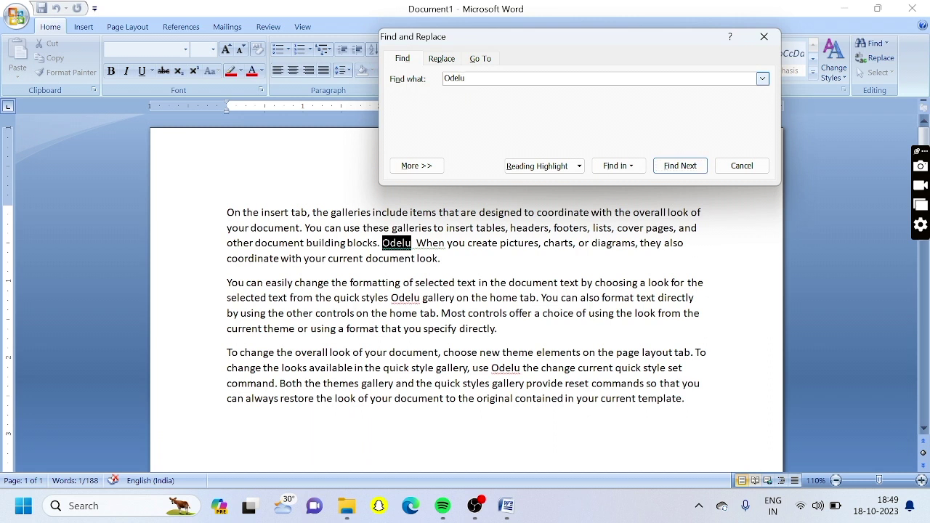
pyautogui.press('Return')
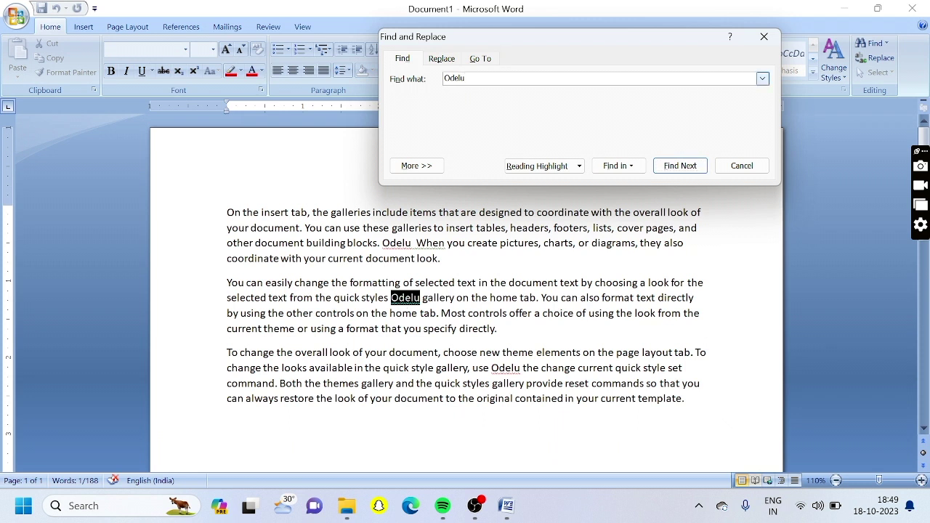
pyautogui.press('Return')
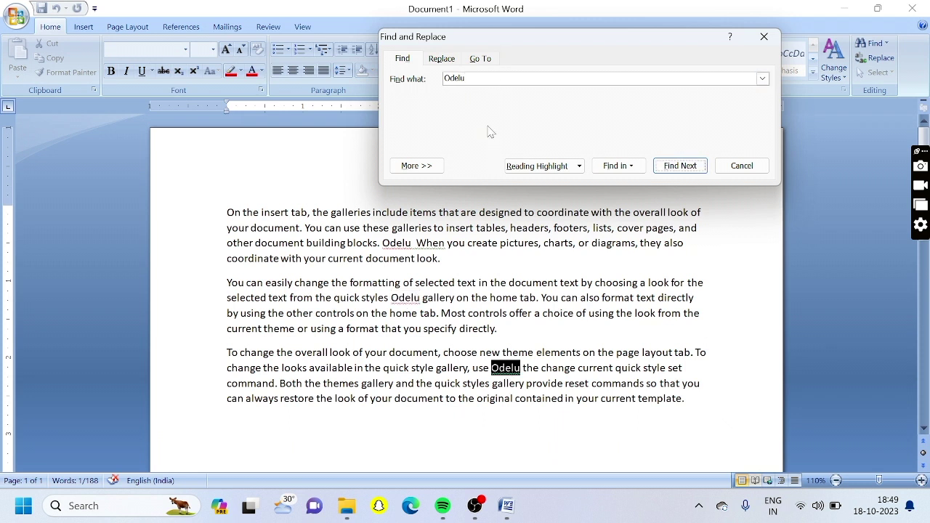
pyautogui.press('Return')
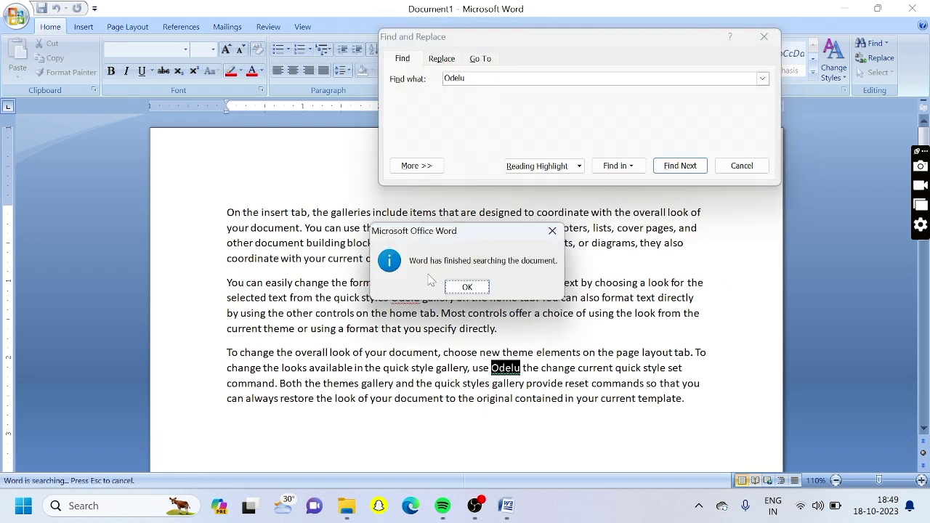
pyautogui.click(477, 289)
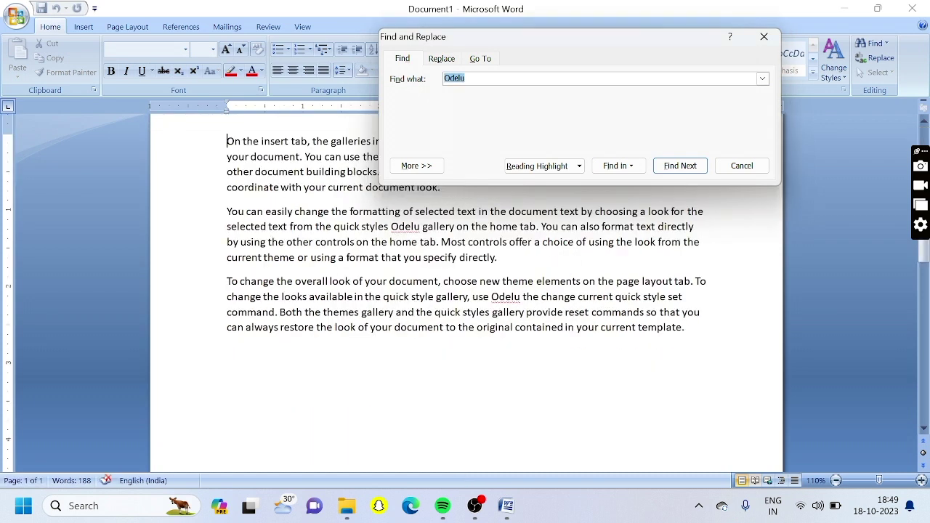
pyautogui.click(441, 59)
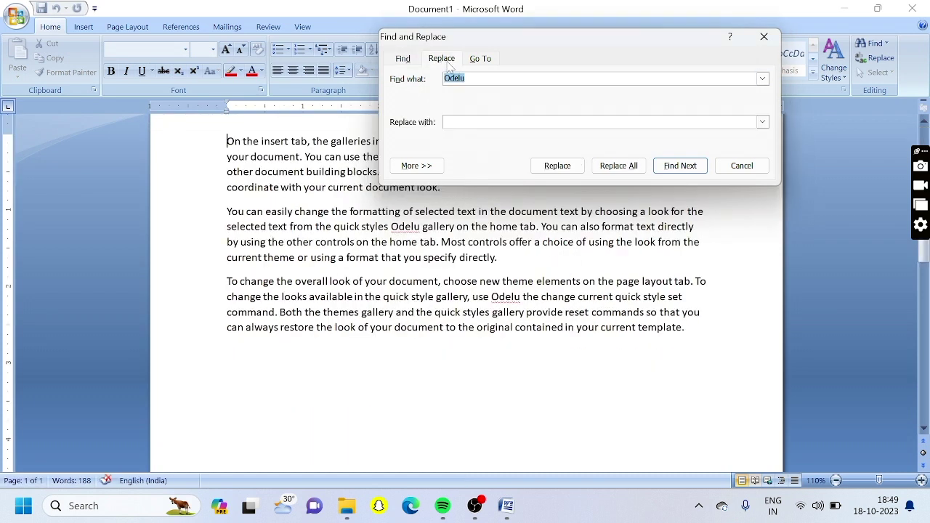
# Step: Enter 'Doll' as the replacement word in Find and Replace
pyautogui.click(741, 168)
pyautogui.scroll(1, 465, 290)
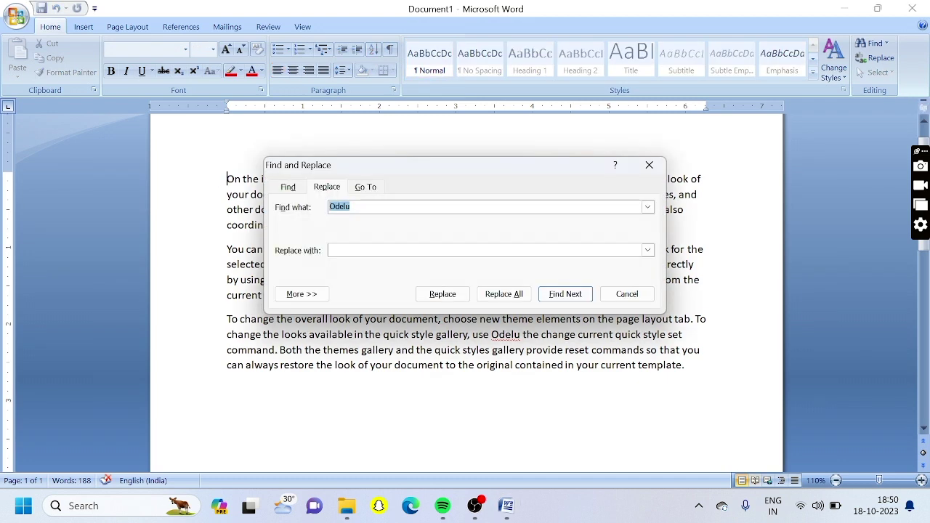
pyautogui.moveTo(417, 170); pyautogui.dragTo(490, 130)
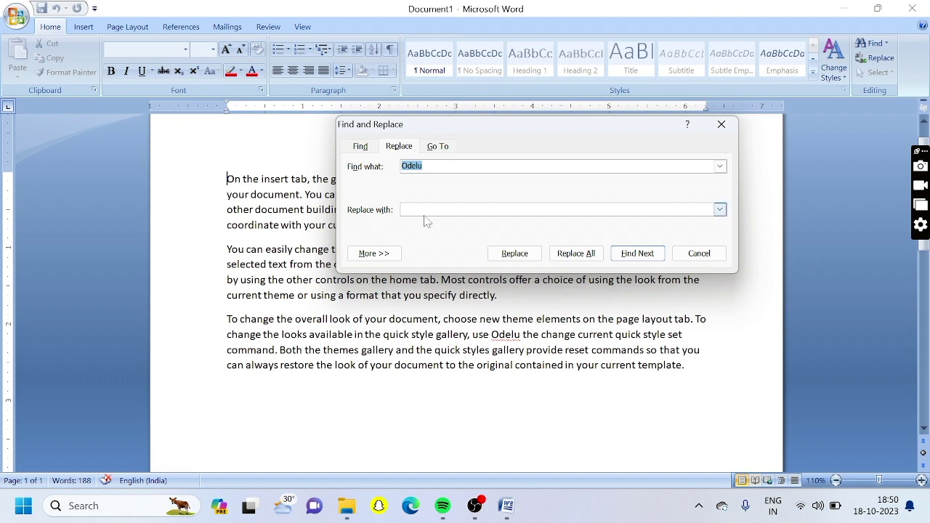
pyautogui.press('Tab')
pyautogui.write('Doll')
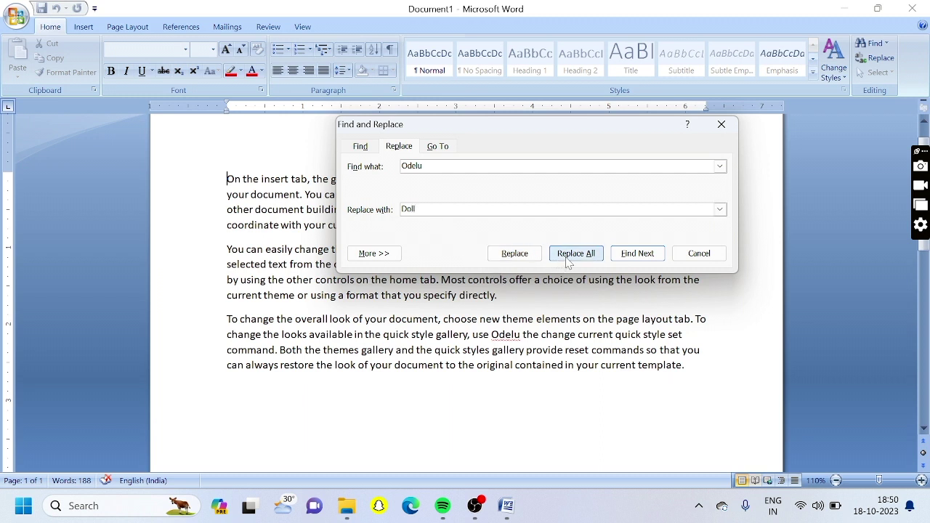
pyautogui.moveTo(530, 128); pyautogui.dragTo(620, 22)
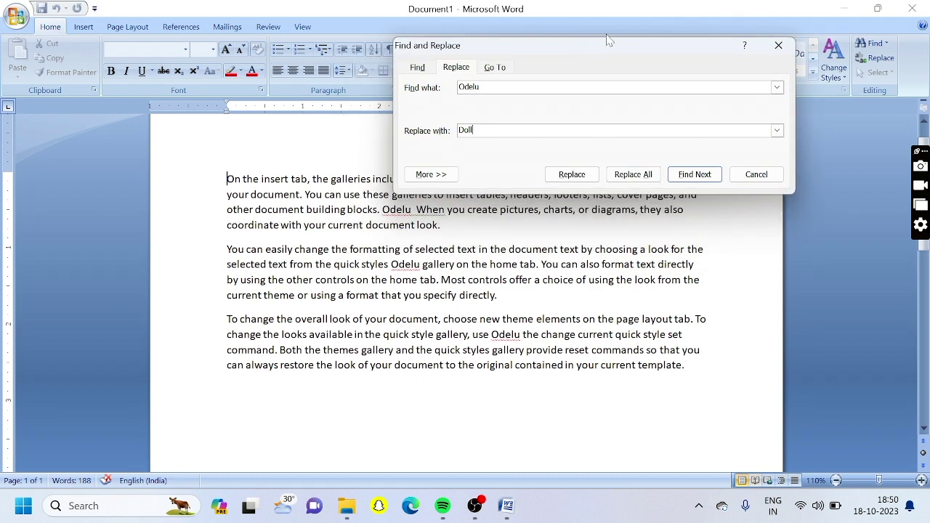
pyautogui.moveTo(601, 52); pyautogui.dragTo(586, 25)
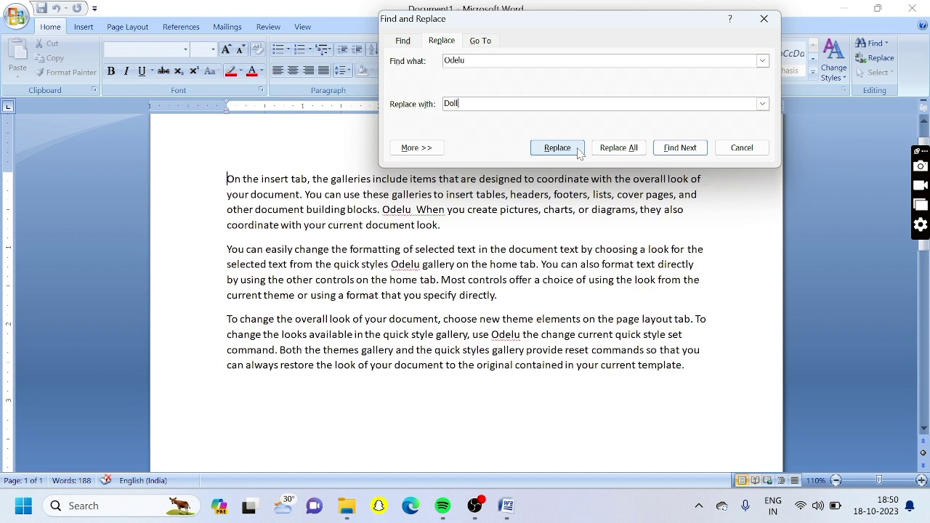
# Step: Replace the first match, then Replace All with 'Doll', and close the dialog
pyautogui.click(675, 154)
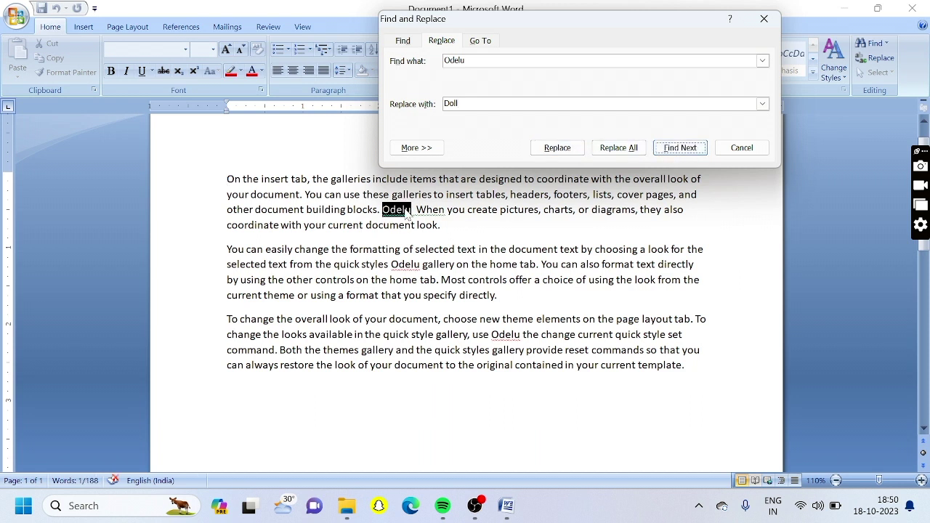
pyautogui.click(570, 152)
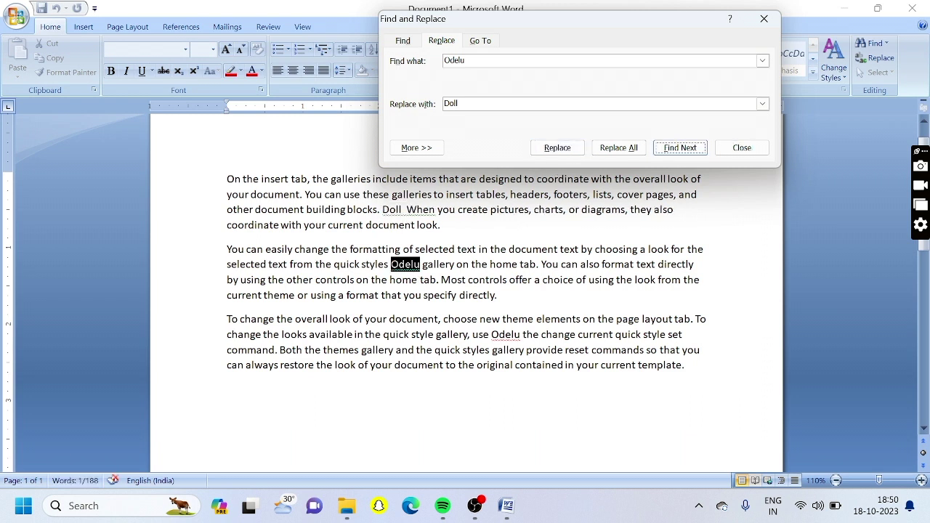
pyautogui.click(616, 149)
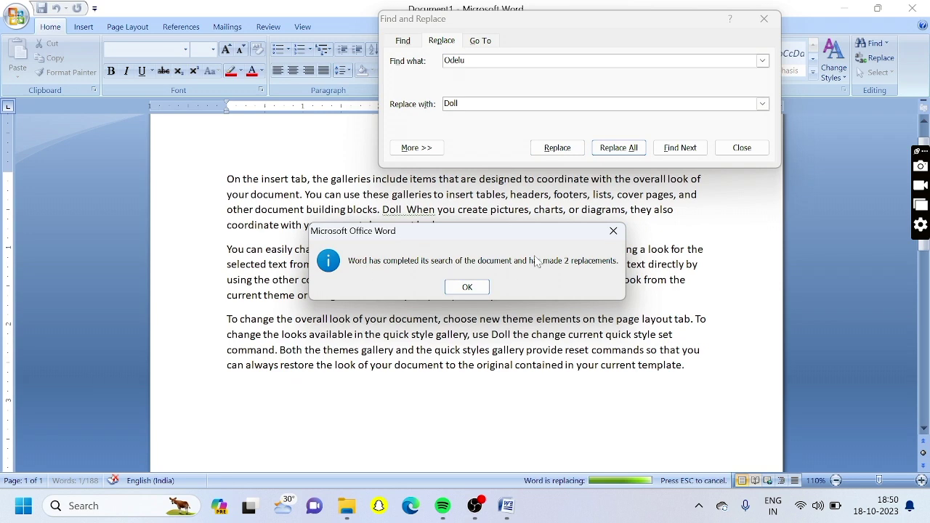
pyautogui.click(614, 232)
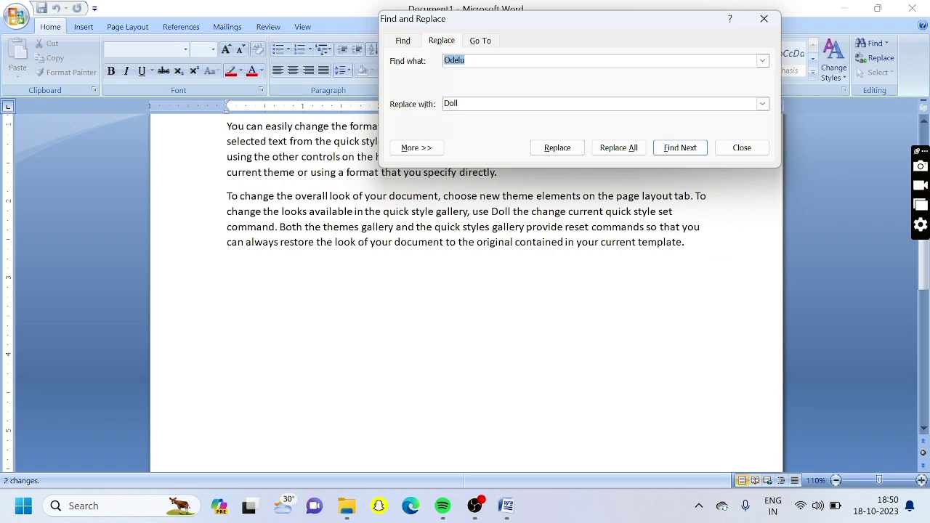
pyautogui.click(742, 151)
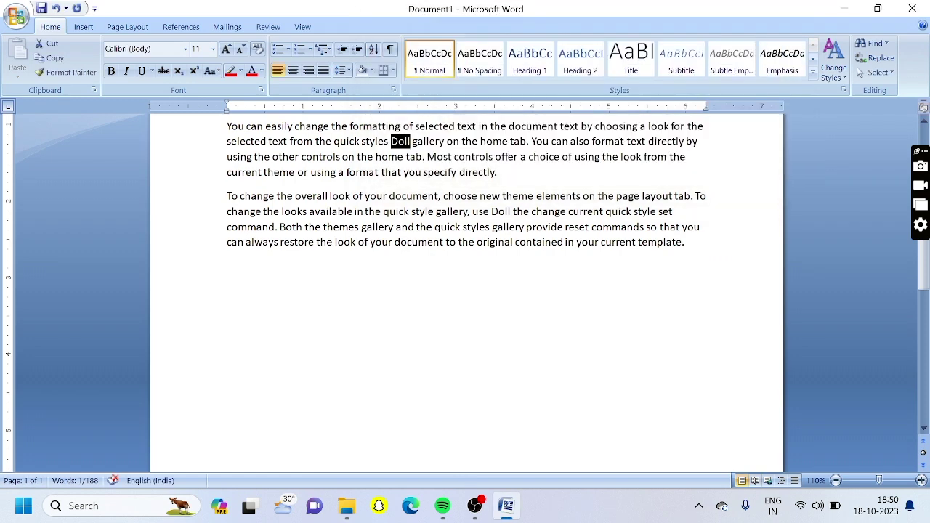
pyautogui.scroll(2, 411, 213)
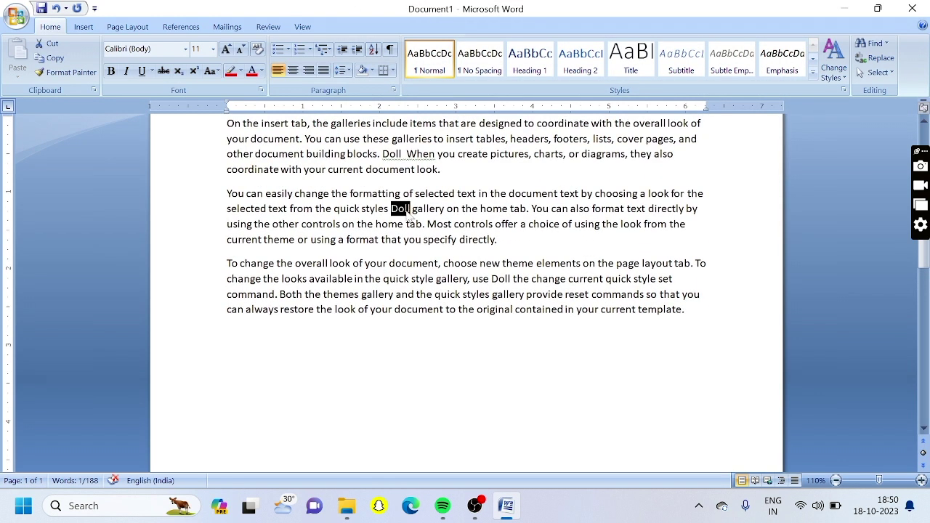
pyautogui.press('Right')
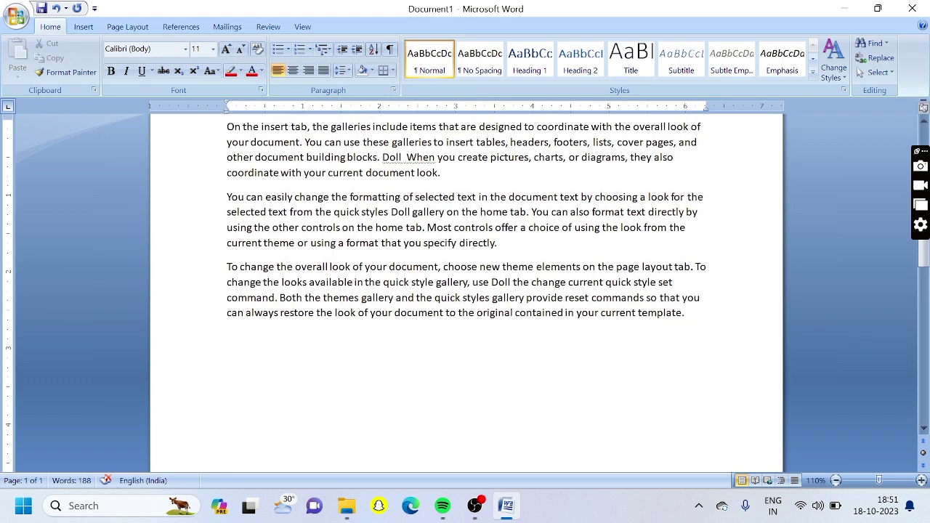
# Step: Open the Go To options with Ctrl+G
pyautogui.scroll(1, 465, 218)
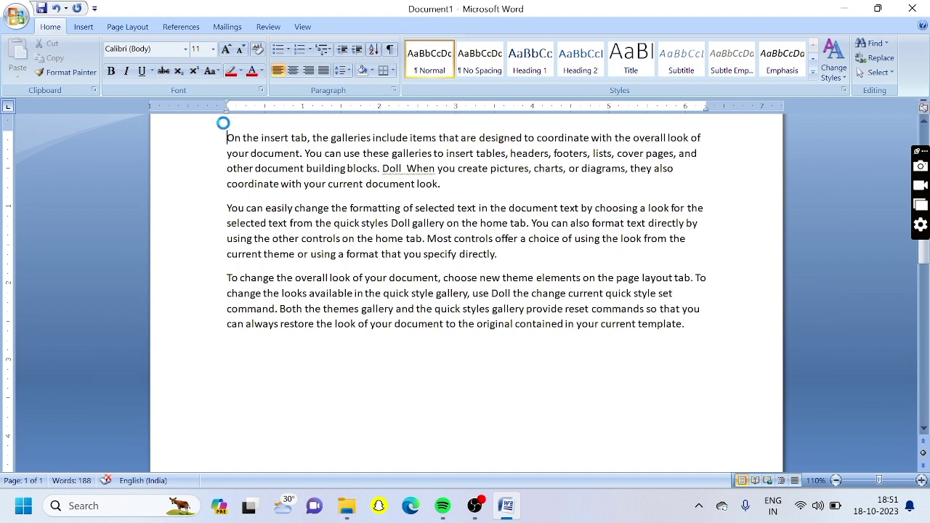
pyautogui.hotkey('ctrl', 'g')
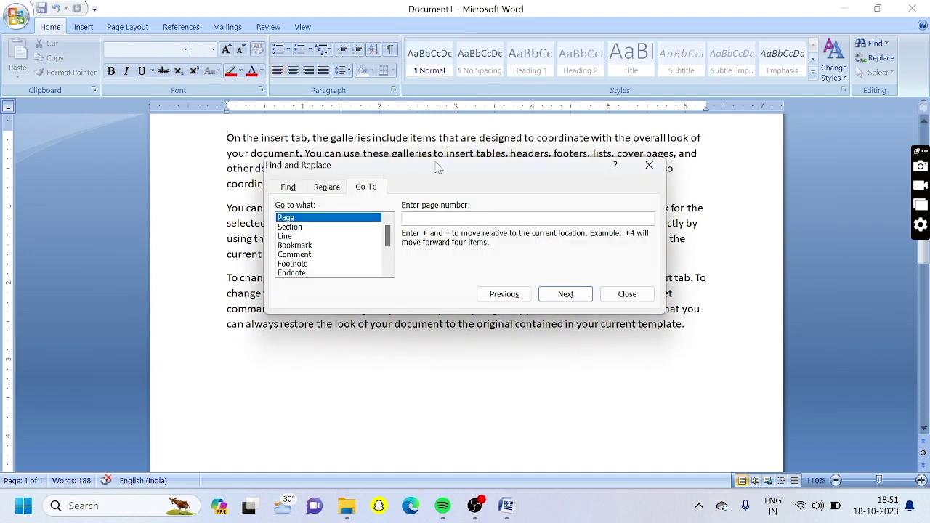
# Step: Jump to line 10 of the document using Go To by Line
pyautogui.moveTo(439, 168); pyautogui.dragTo(523, 128)
pyautogui.click(374, 188)
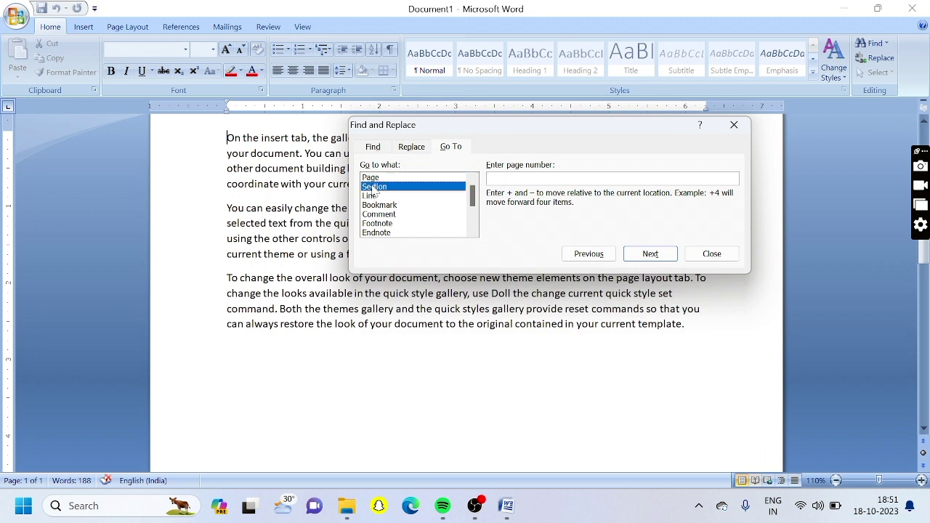
pyautogui.click(372, 196)
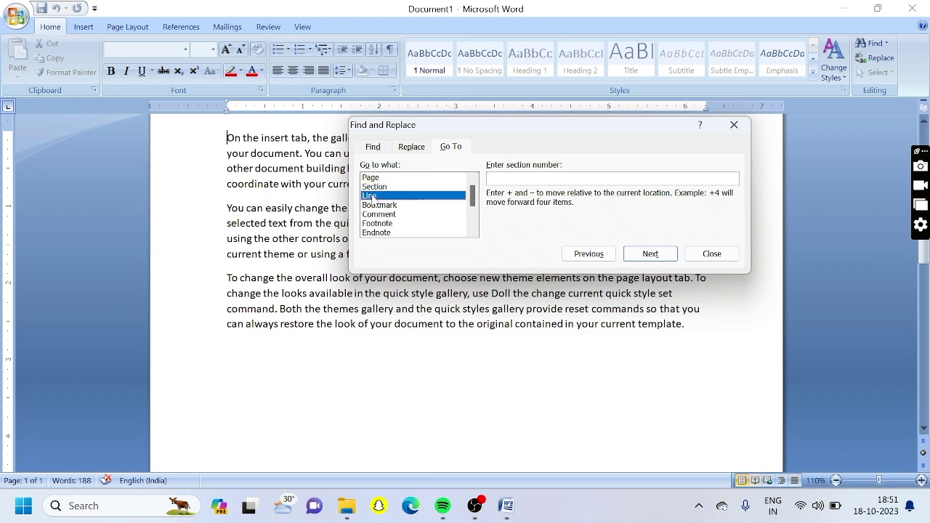
pyautogui.click(509, 178)
pyautogui.write('10')
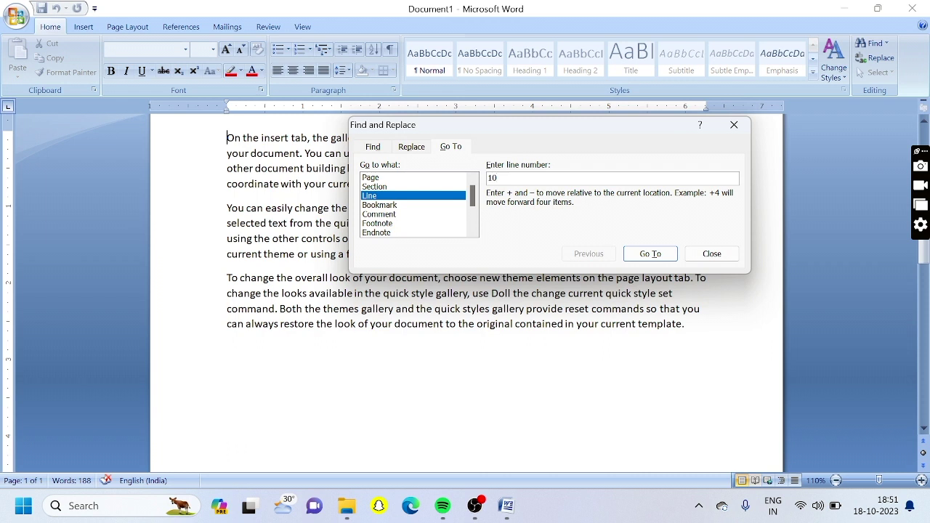
pyautogui.click(644, 258)
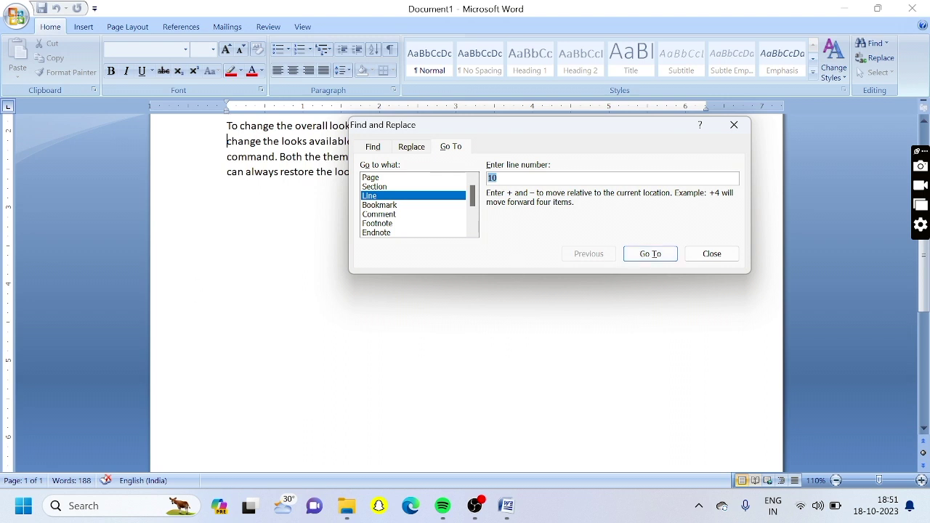
# Step: Jump back to line 1 and close the Go To dialog
pyautogui.write('1')
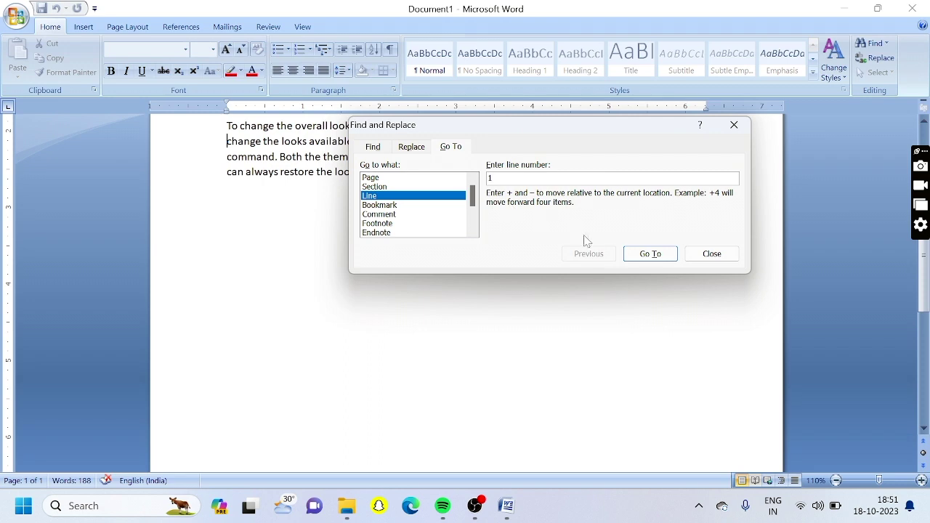
pyautogui.click(650, 253)
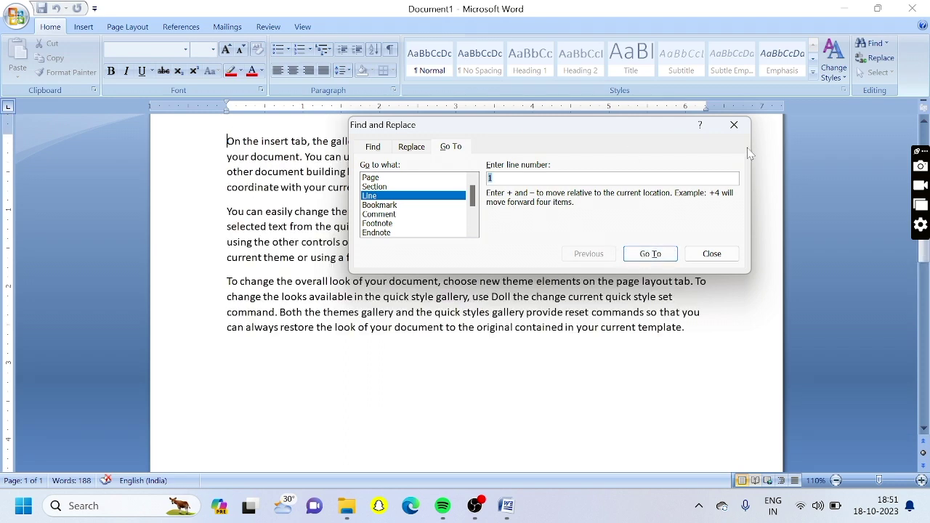
pyautogui.click(734, 125)
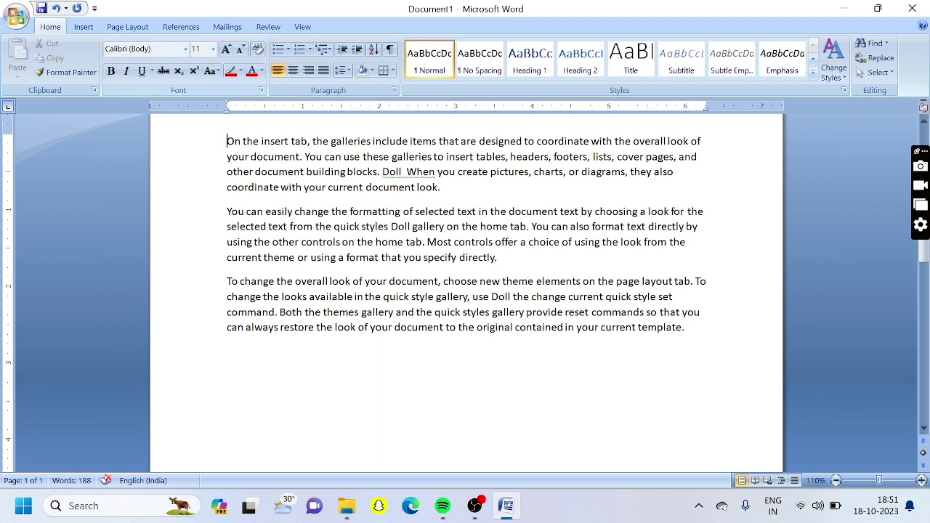
pyautogui.click(86, 28)
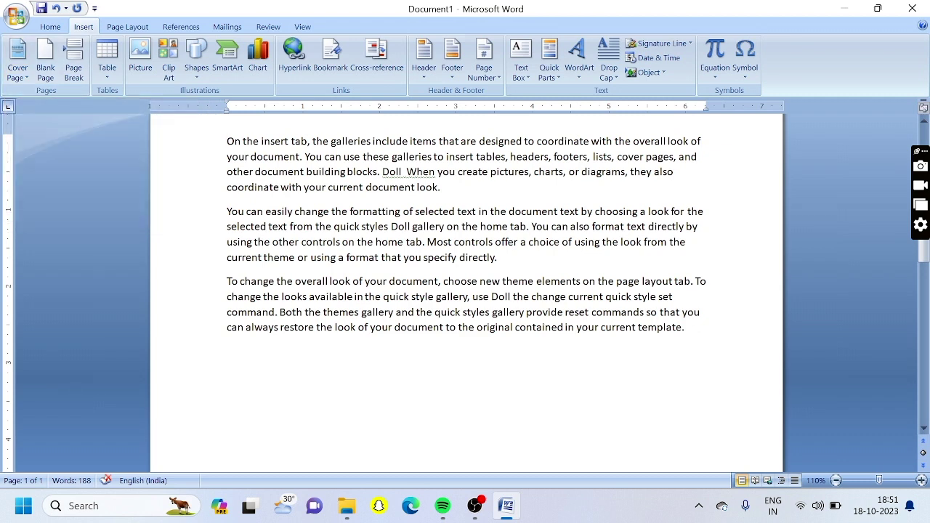
# Step: Insert the Cubicles cover page from the Cover Page gallery and select its title placeholder
pyautogui.scroll(2, 466, 291)
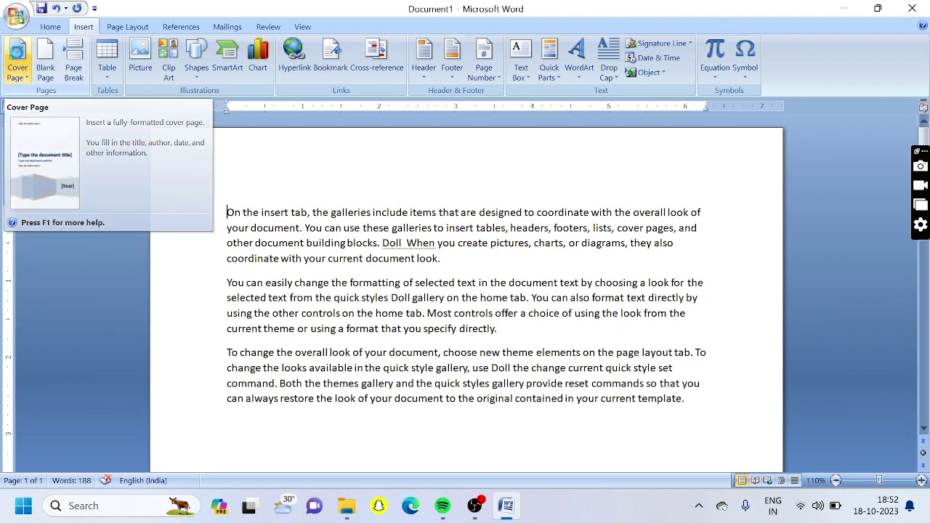
pyautogui.click(17, 59)
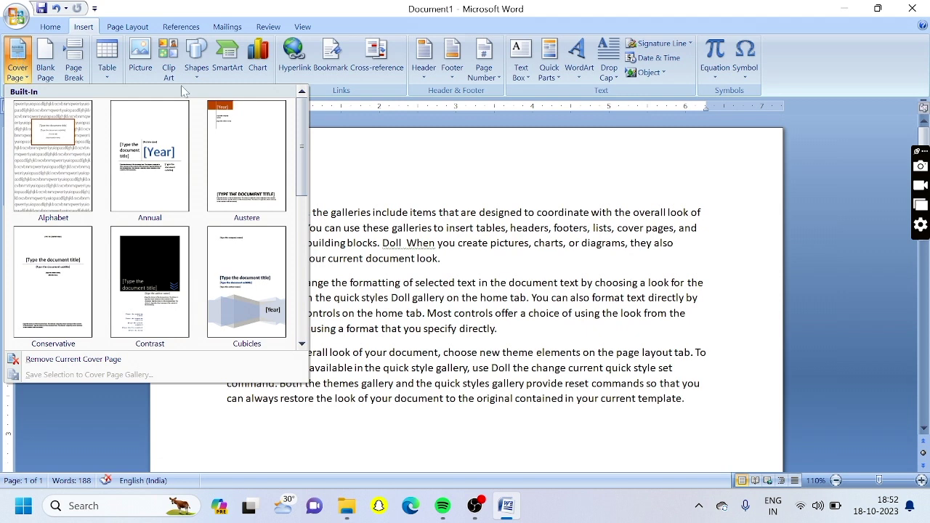
pyautogui.moveTo(301, 160)
pyautogui.mouseDown()
pyautogui.moveTo(301, 312)
pyautogui.moveTo(301, 98)
pyautogui.moveTo(297, 176)
pyautogui.mouseUp()
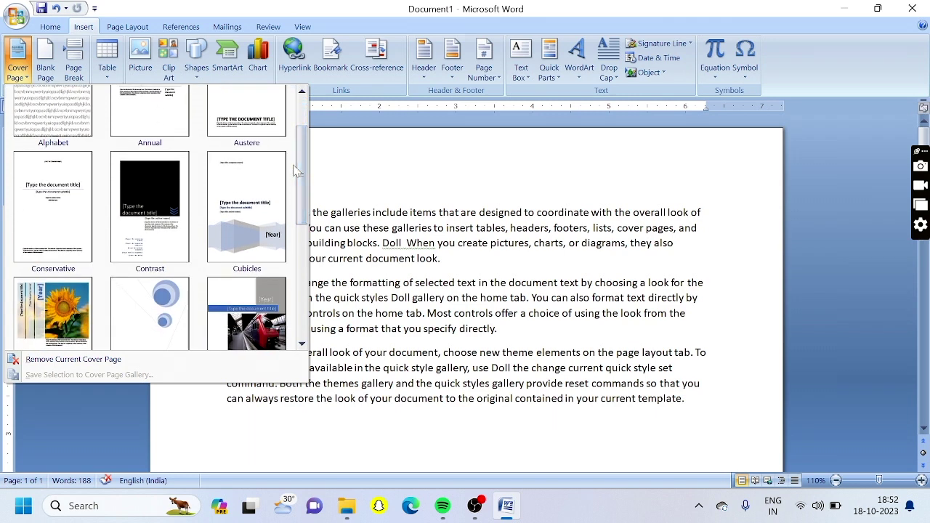
pyautogui.click(256, 215)
pyautogui.scroll(-7, 465, 291)
pyautogui.scroll(-3, 405, 249)
pyautogui.scroll(12, 404, 249)
pyautogui.scroll(-6, 227, 166)
pyautogui.click(451, 261)
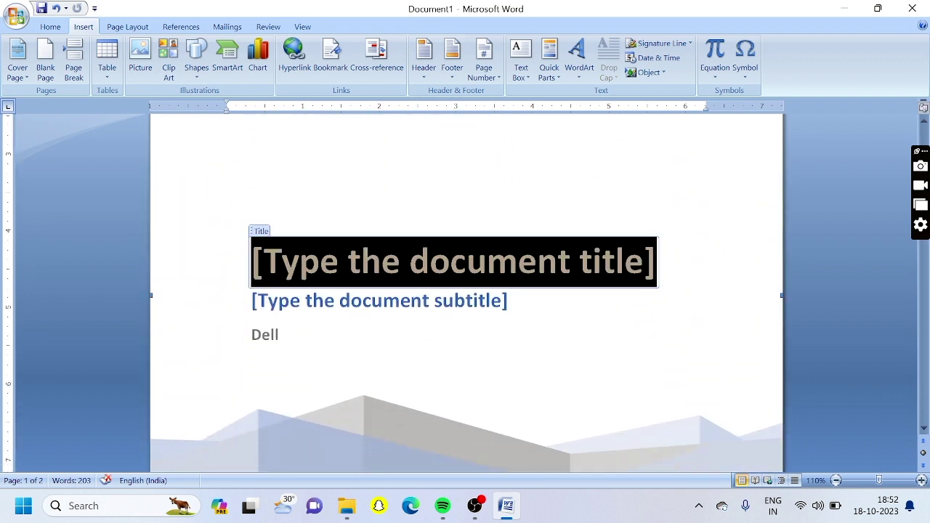
# Step: Enter the person's name as title and 'Computer Tutorials' as subtitle, and delete the Dell author text
pyautogui.write('A')
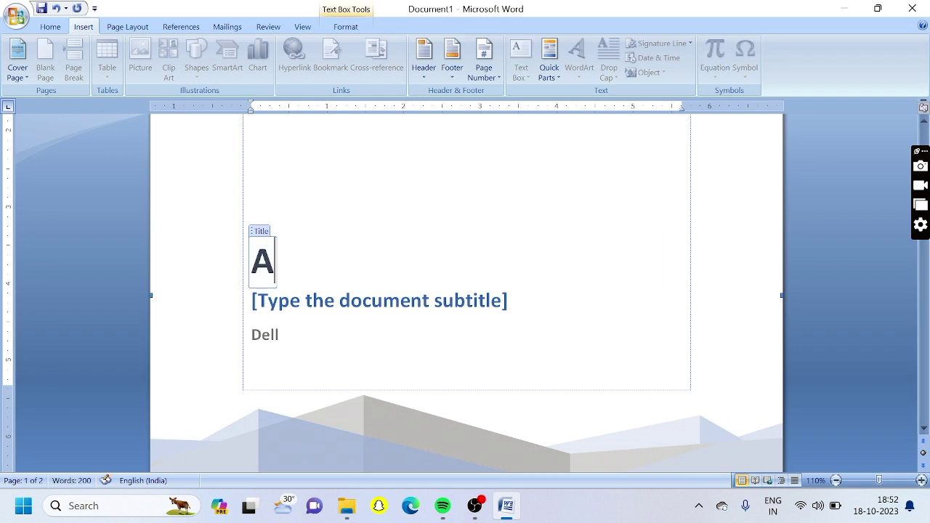
pyautogui.write('dicher')
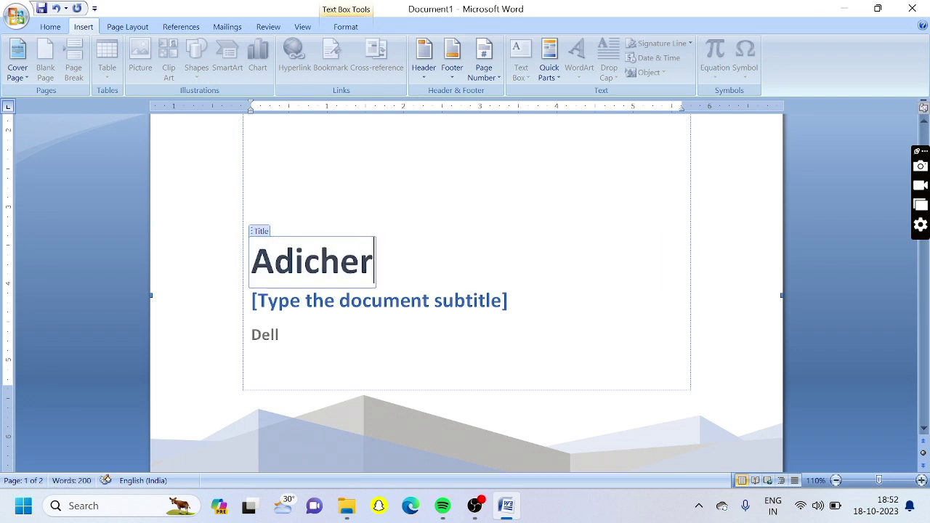
pyautogui.write('la Odelu')
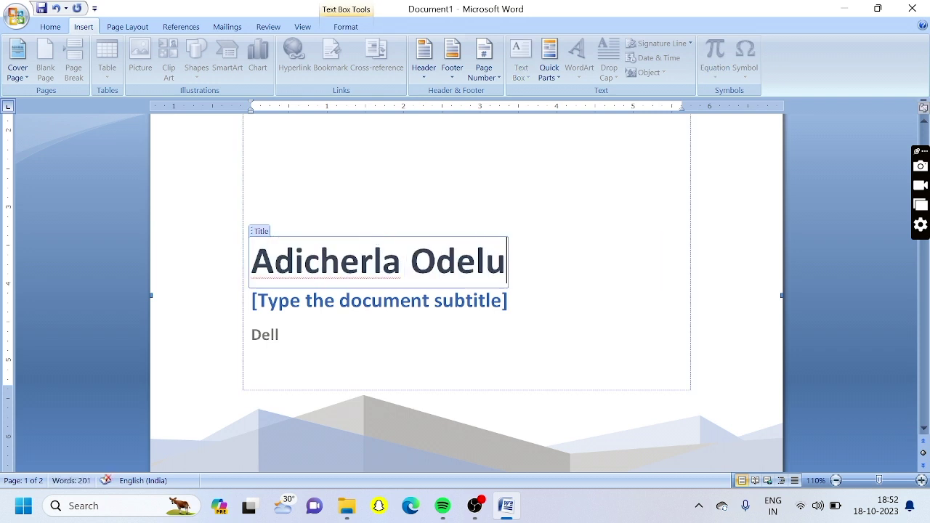
pyautogui.click(405, 302)
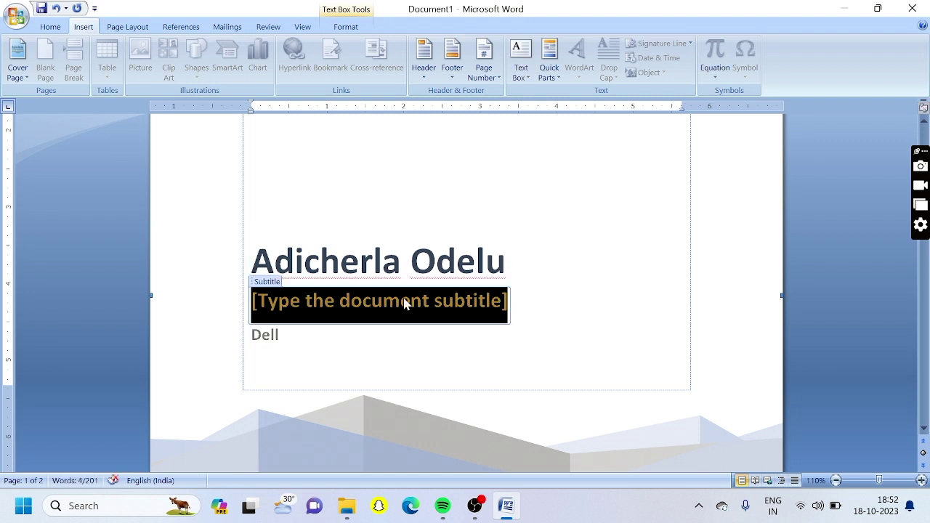
pyautogui.write('Computer ')
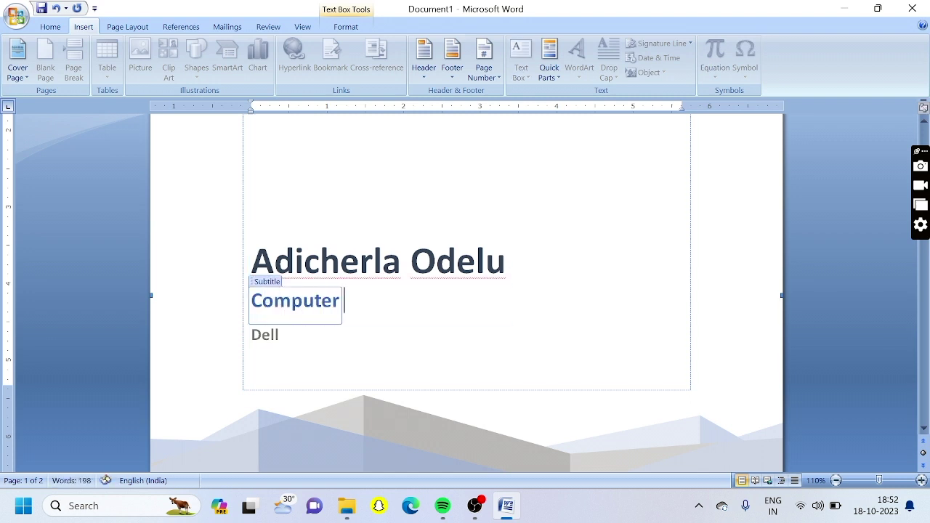
pyautogui.write('Tutorials')
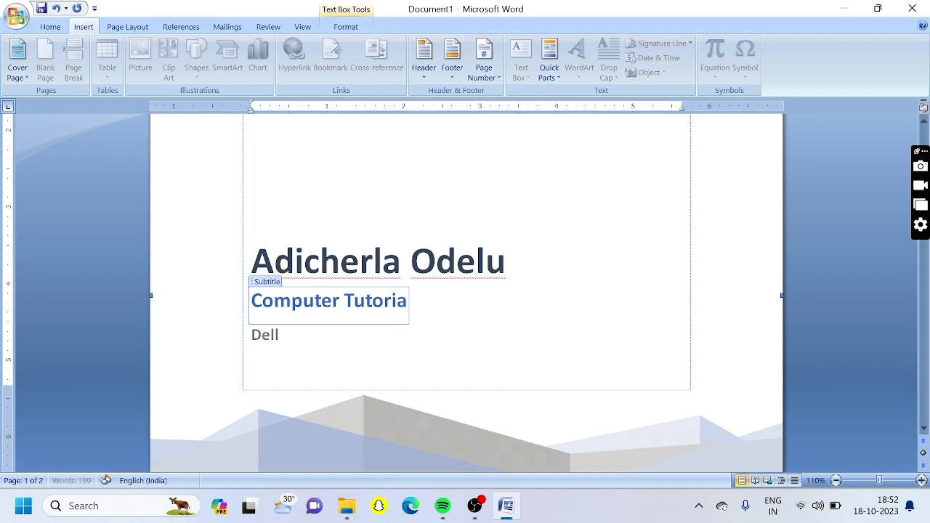
pyautogui.click(280, 335)
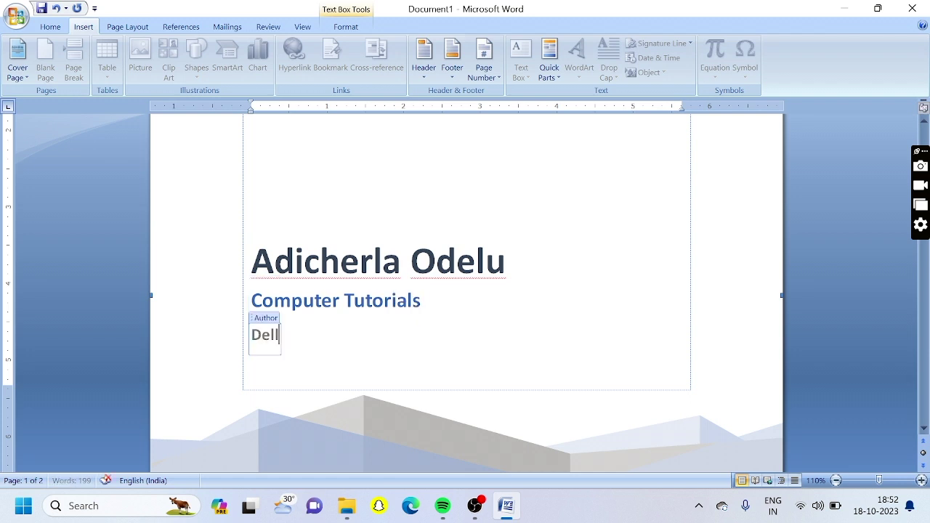
pyautogui.press('BackSpace')
pyautogui.press('BackSpace')
pyautogui.press('BackSpace')
pyautogui.press('BackSpace')
pyautogui.press('BackSpace')
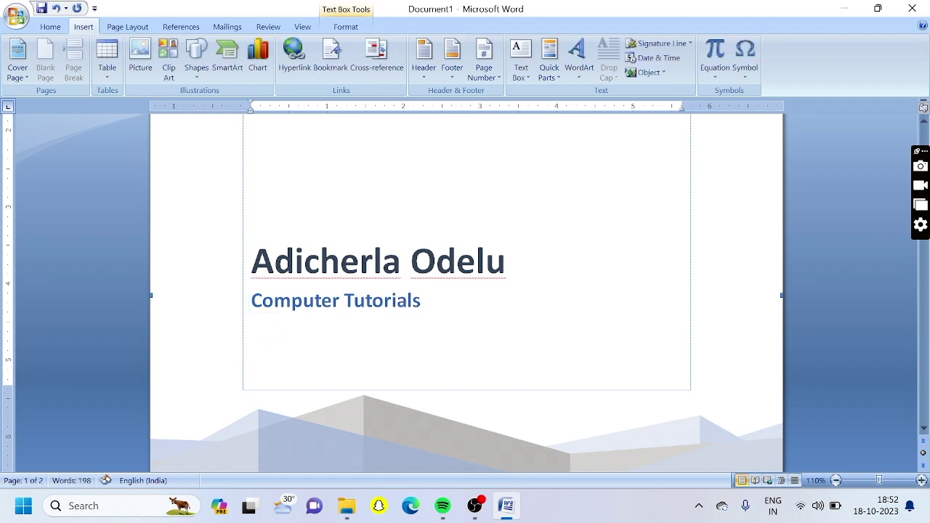
pyautogui.press('BackSpace')
# Step: Fill in the person's name as company and 2023 as year, then check Print Preview
pyautogui.click(373, 188)
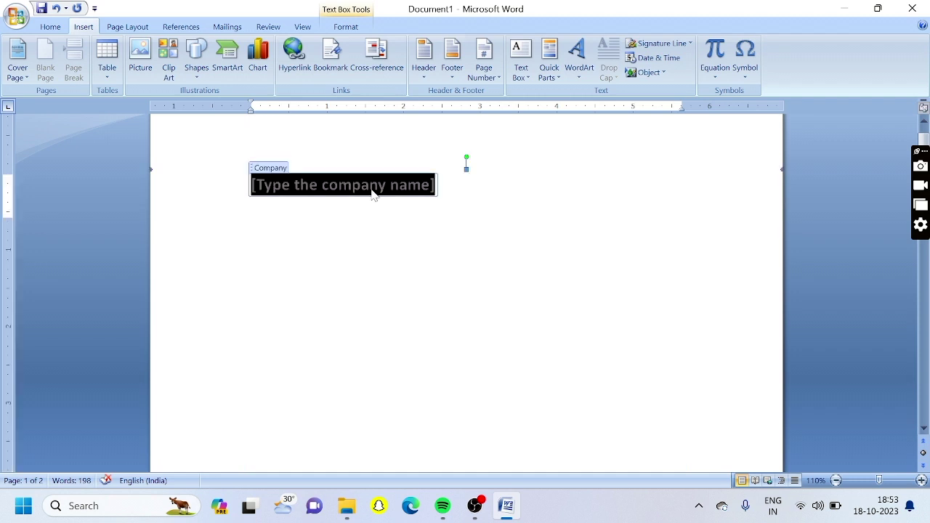
pyautogui.write('Adicherla Odleu')
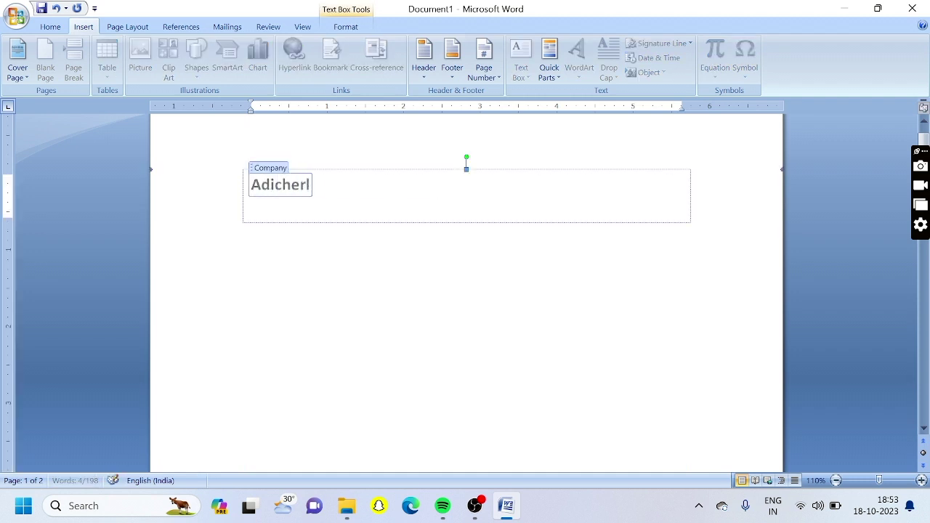
pyautogui.press('BackSpace')
pyautogui.press('BackSpace')
pyautogui.press('BackSpace')
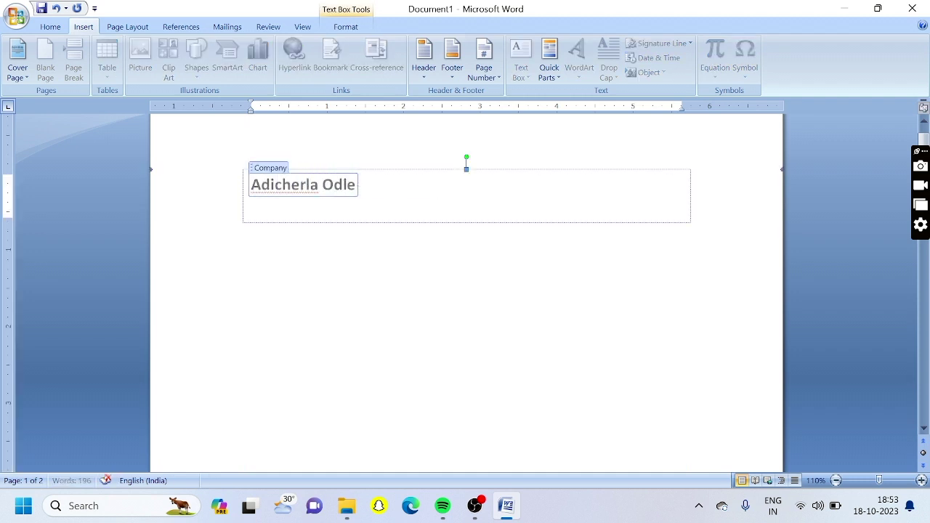
pyautogui.write('elu')
pyautogui.scroll(-5, 465, 290)
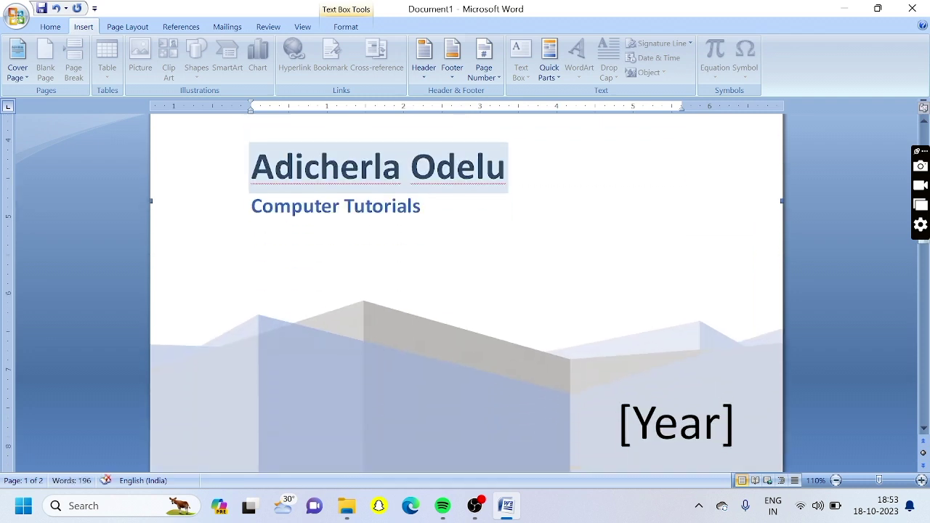
pyautogui.click(689, 309)
pyautogui.write('2023')
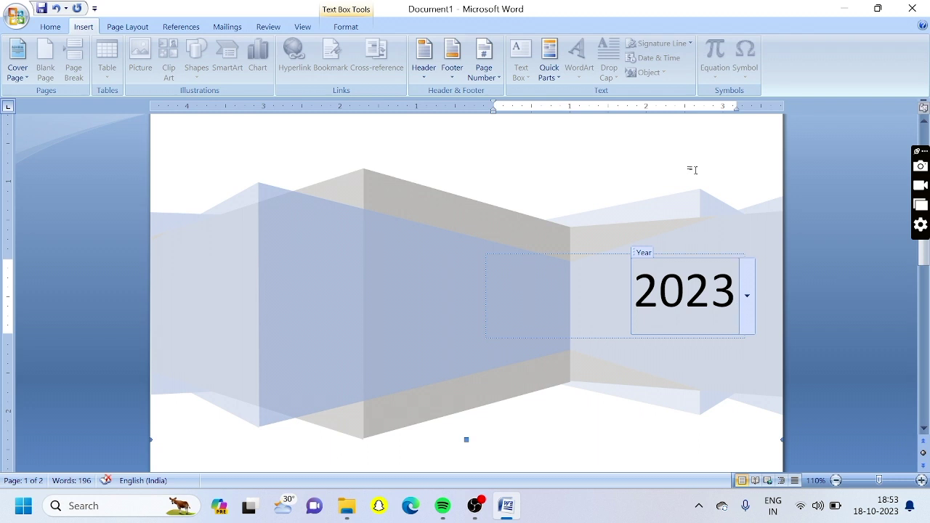
pyautogui.hotkey('ctrl', 'F2')
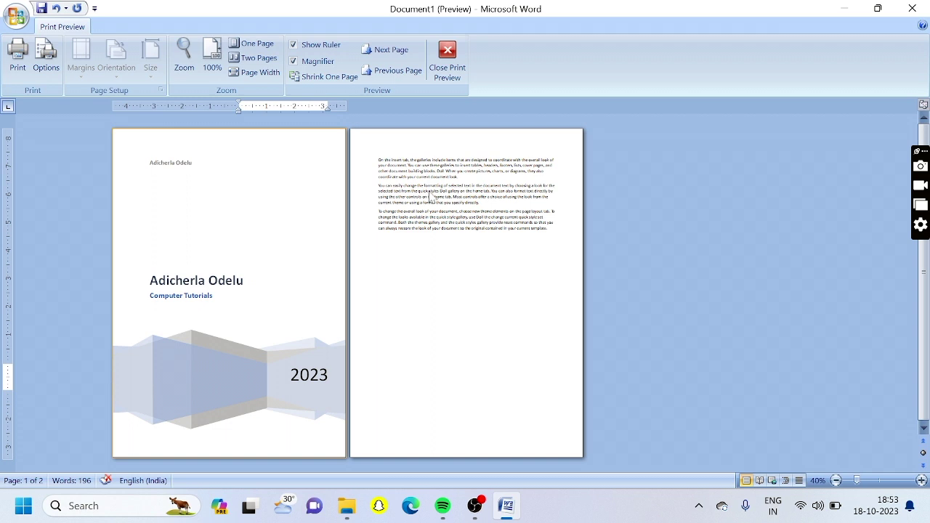
pyautogui.click(447, 59)
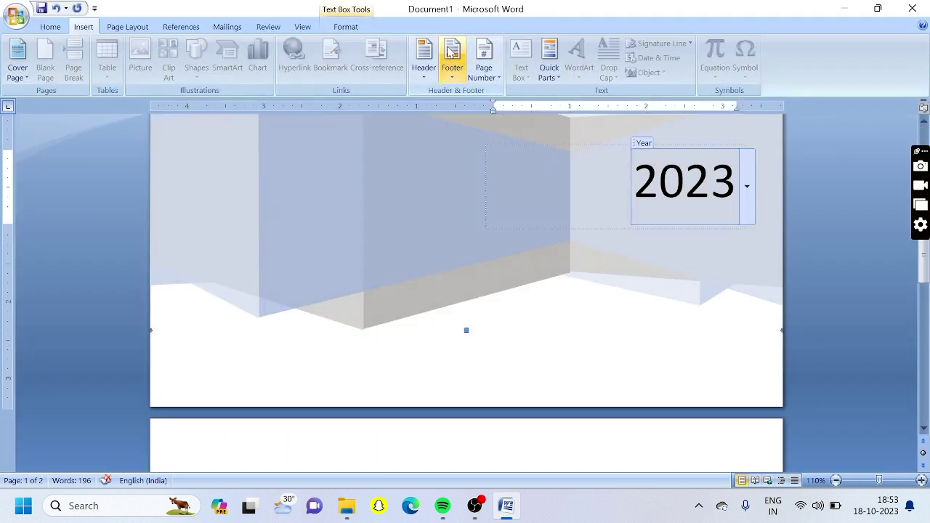
# Step: Remove the current cover page and add a blank line after the first paragraph
pyautogui.click(18, 73)
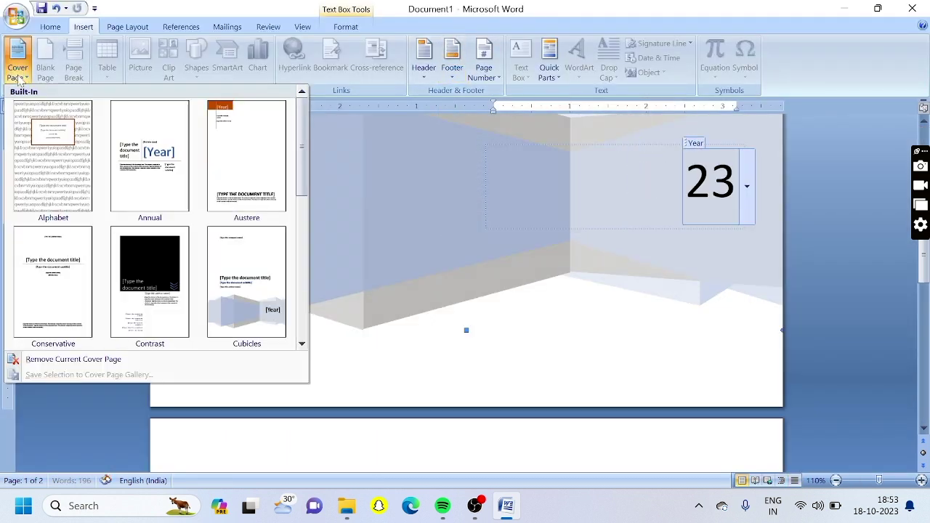
pyautogui.click(55, 363)
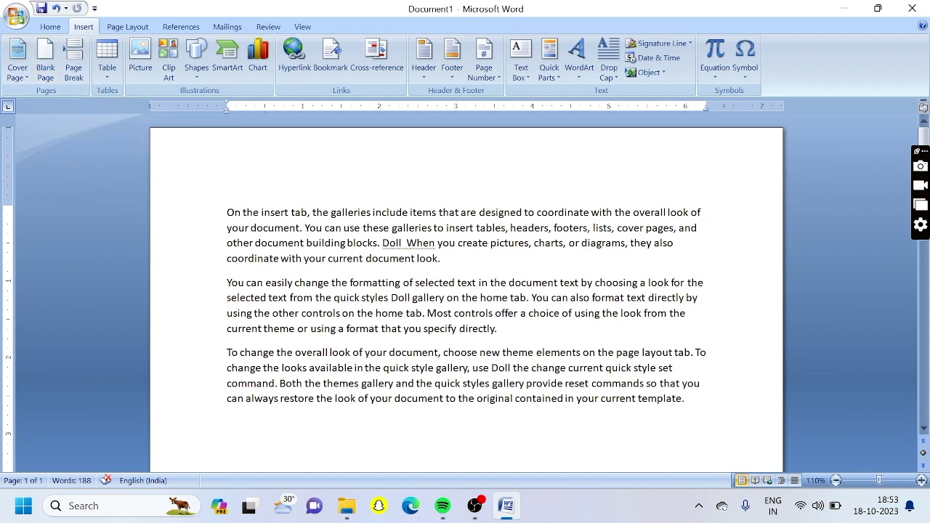
pyautogui.press('Return')
pyautogui.press('Up')
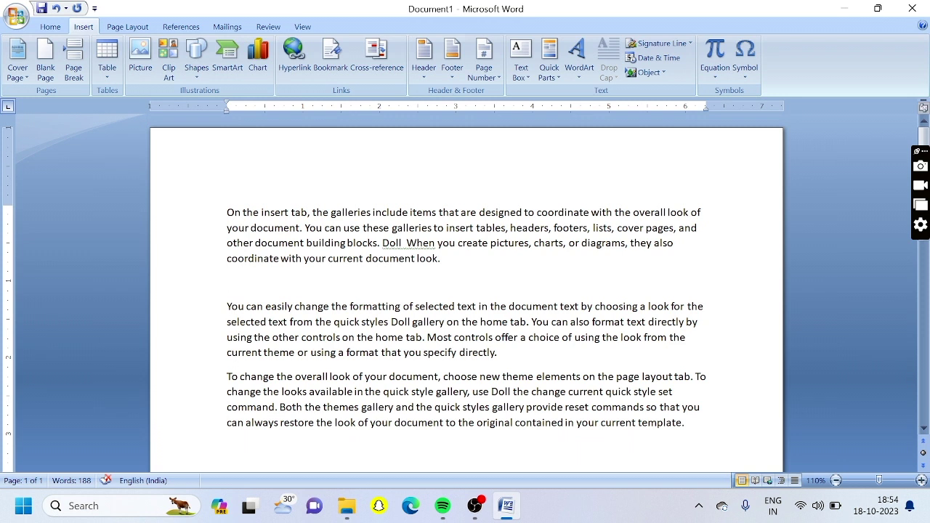
# Step: Insert a blank page, then delete it so the paragraphs rejoin on one page
pyautogui.click(45, 65)
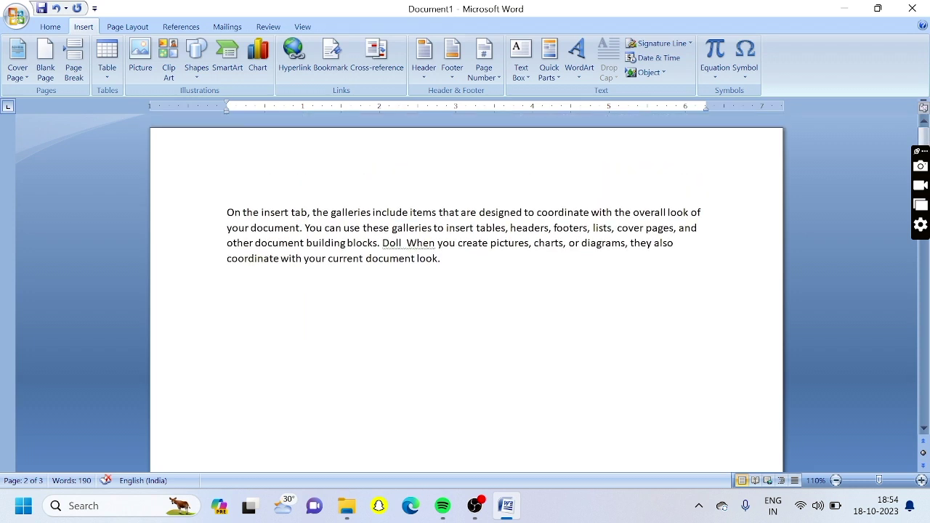
pyautogui.scroll(-15, 421, 274)
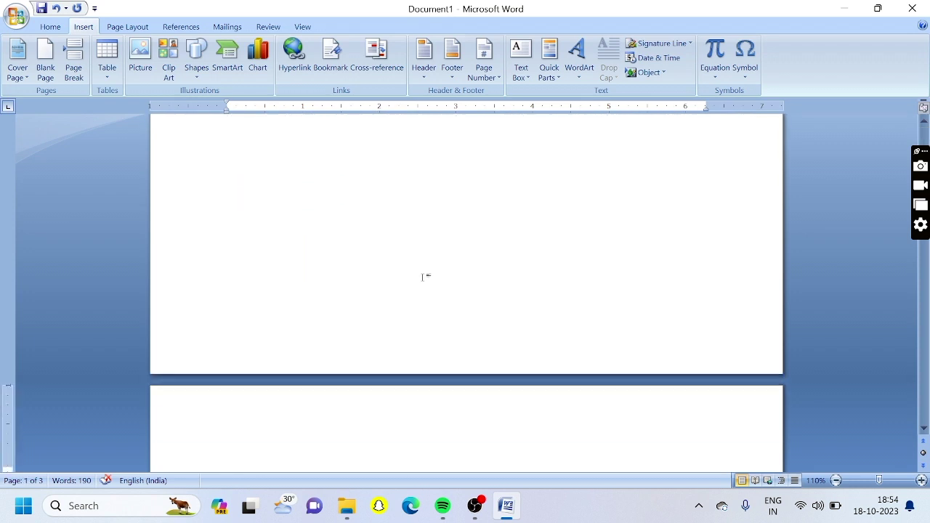
pyautogui.scroll(-3, 465, 290)
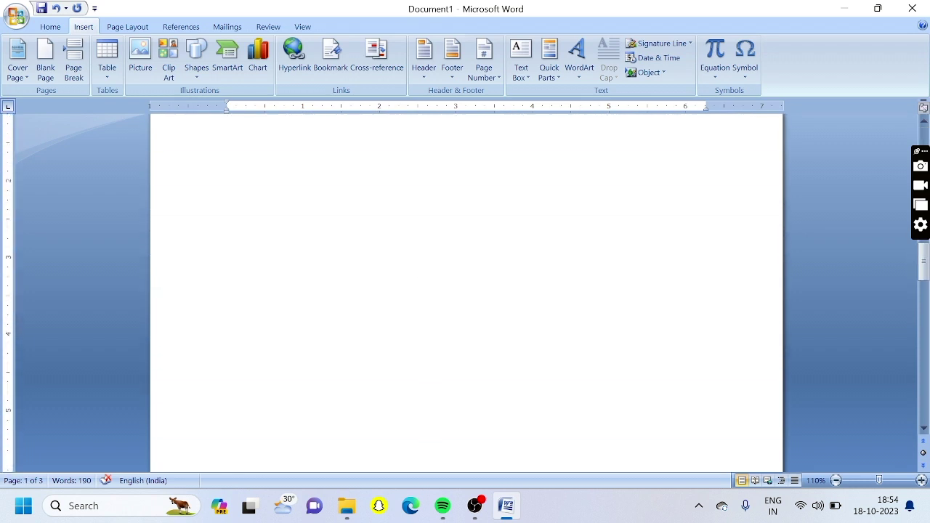
pyautogui.scroll(-10, 466, 291)
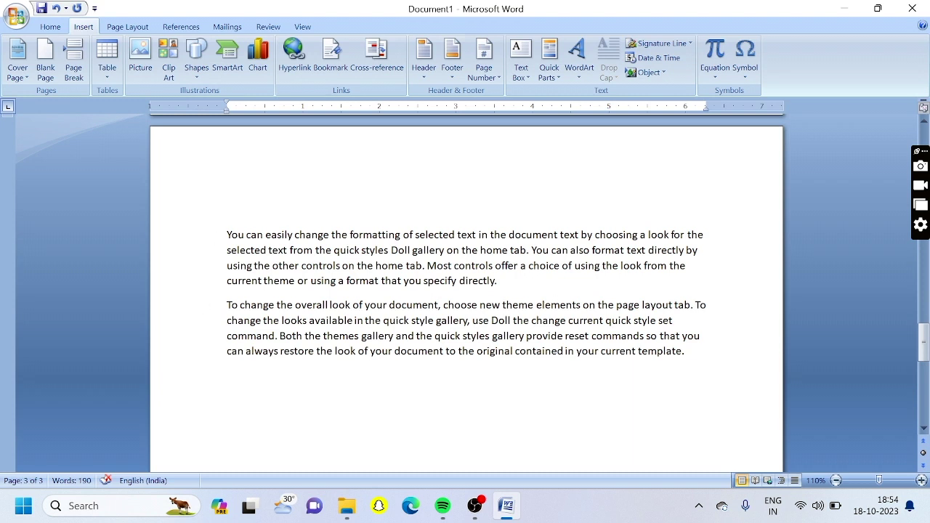
pyautogui.press('BackSpace')
pyautogui.press('BackSpace')
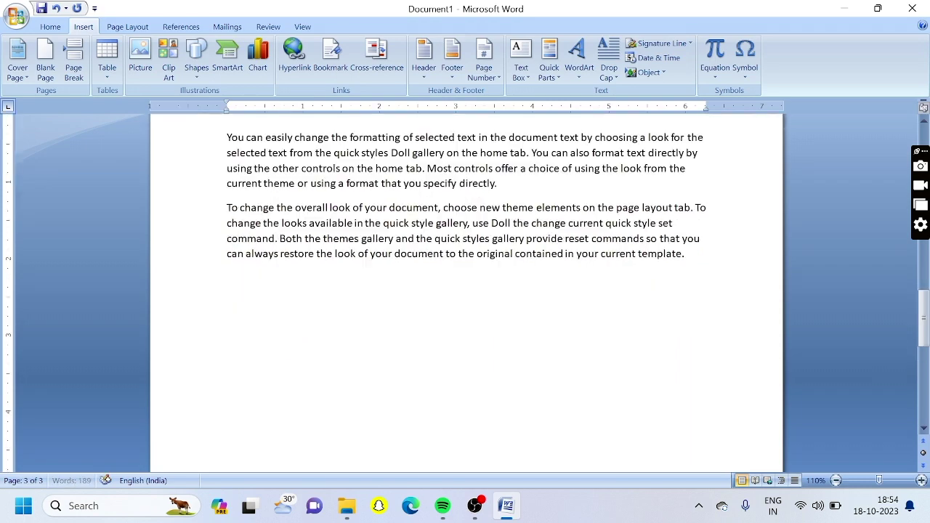
pyautogui.press('BackSpace')
pyautogui.press('BackSpace')
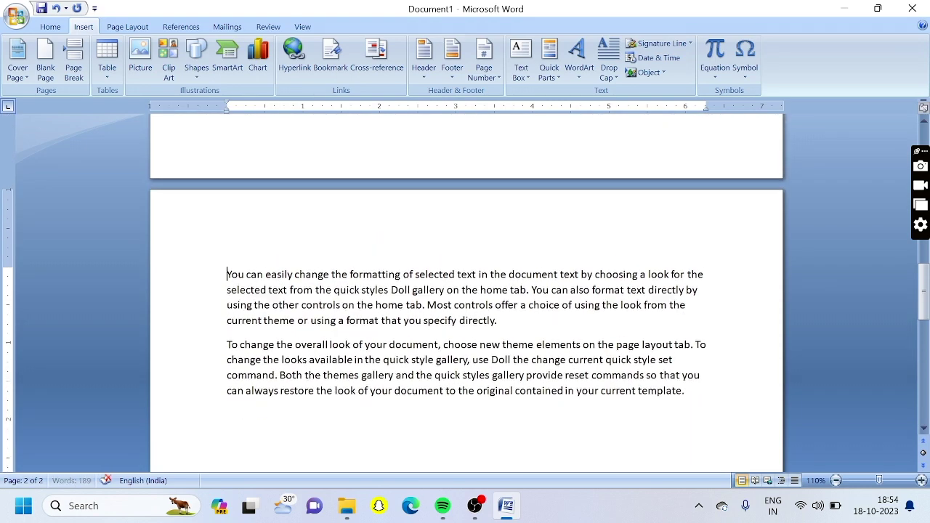
pyautogui.press('BackSpace')
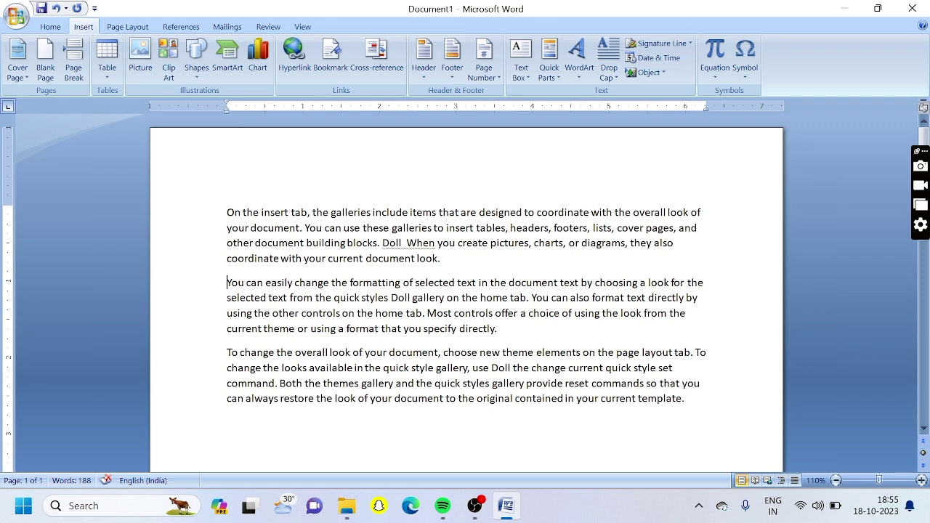
# Step: Insert a page break before the second paragraph, then remove it again
pyautogui.hotkey('ctrl', 'Return')
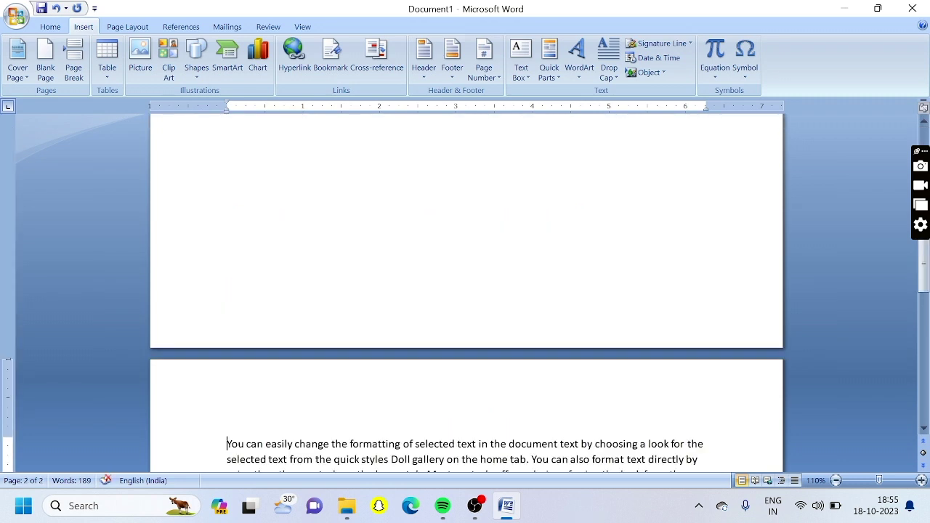
pyautogui.scroll(-12, 228, 289)
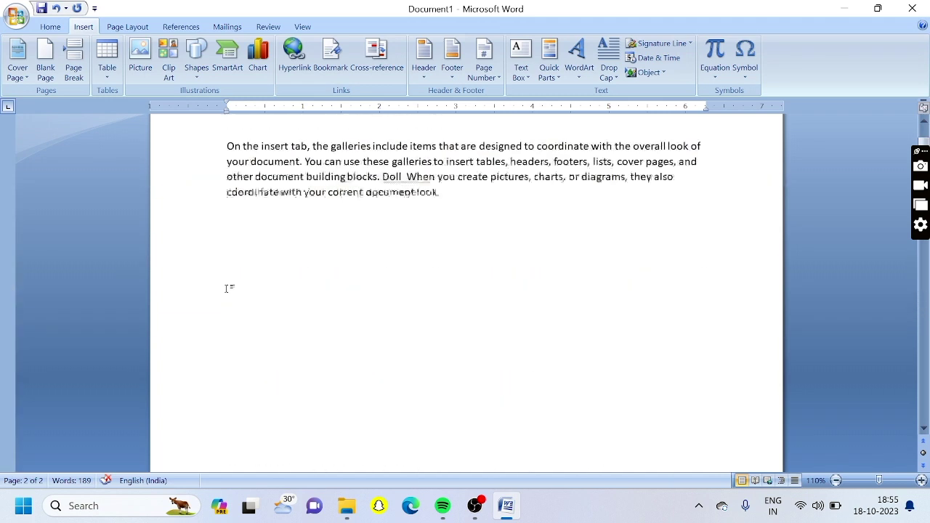
pyautogui.scroll(2, 227, 288)
pyautogui.scroll(-15, 229, 287)
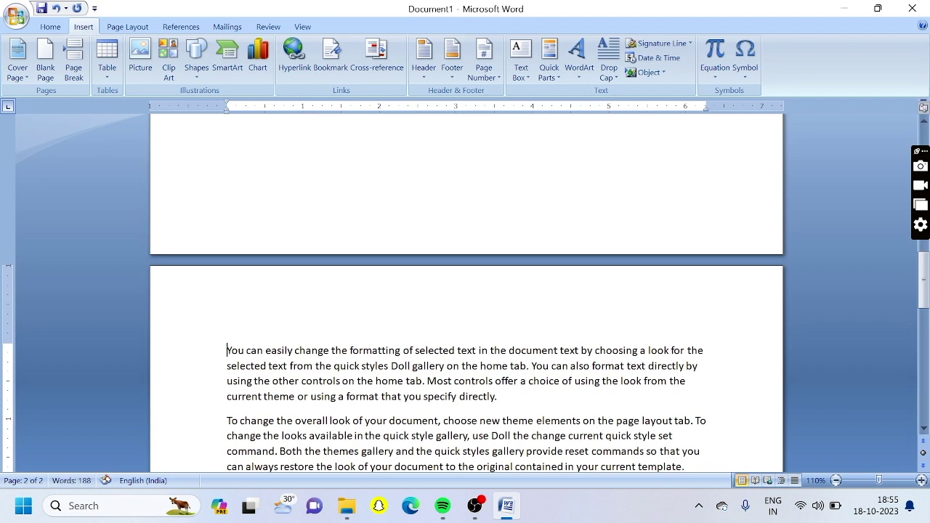
pyautogui.press('BackSpace')
pyautogui.scroll(3, 465, 291)
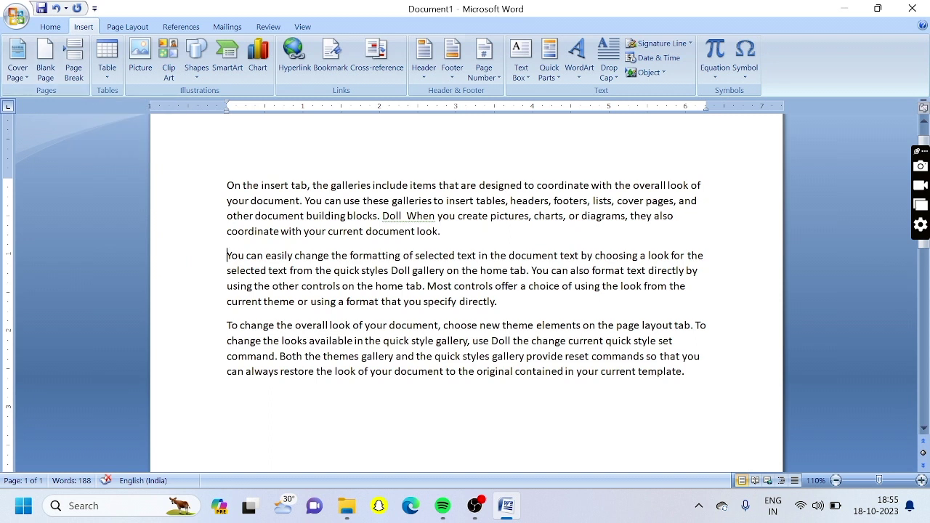
# Step: Look over the References commands, then switch to the Review tab
pyautogui.click(191, 28)
pyautogui.scroll(-1, 228, 30)
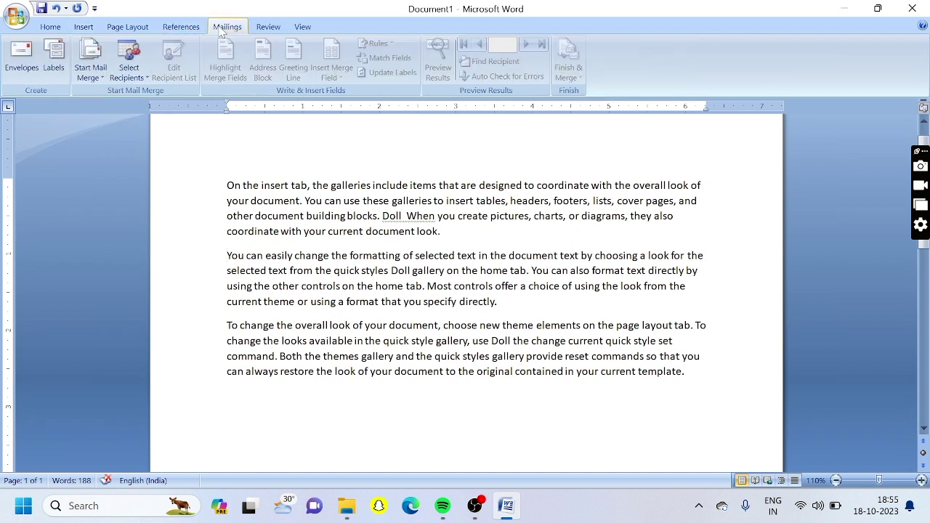
pyautogui.scroll(2, 229, 30)
pyautogui.click(267, 28)
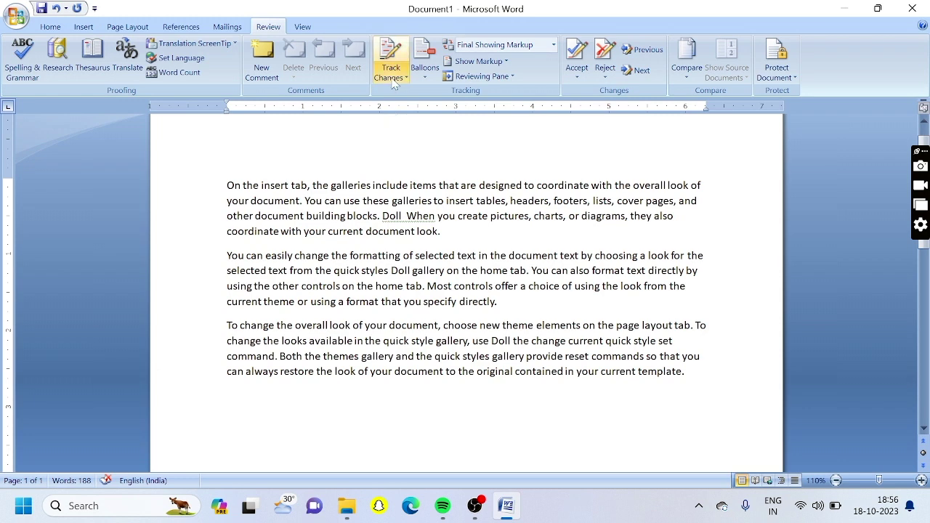
# Step: Turn on Track Changes and save the document as 'my documentn' on the Desktop
pyautogui.click(390, 49)
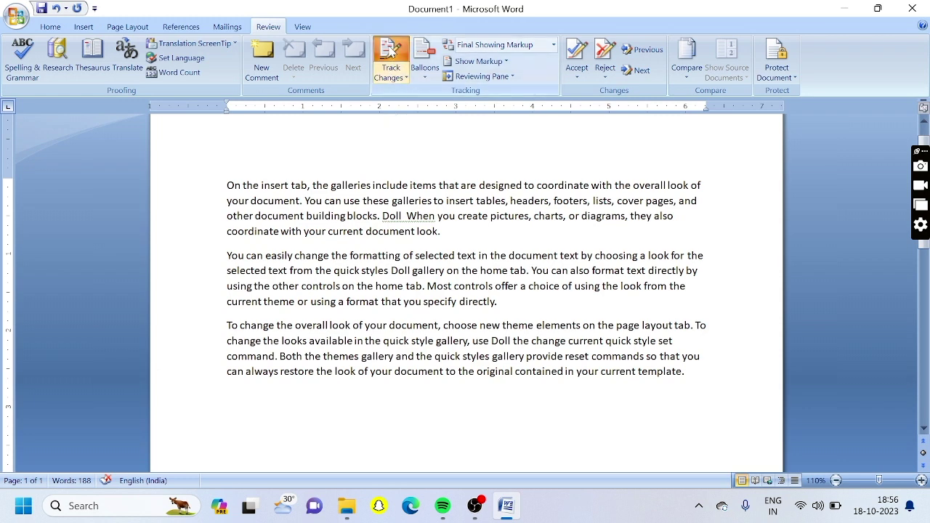
pyautogui.hotkey('ctrl', 's')
pyautogui.write('my documentn')
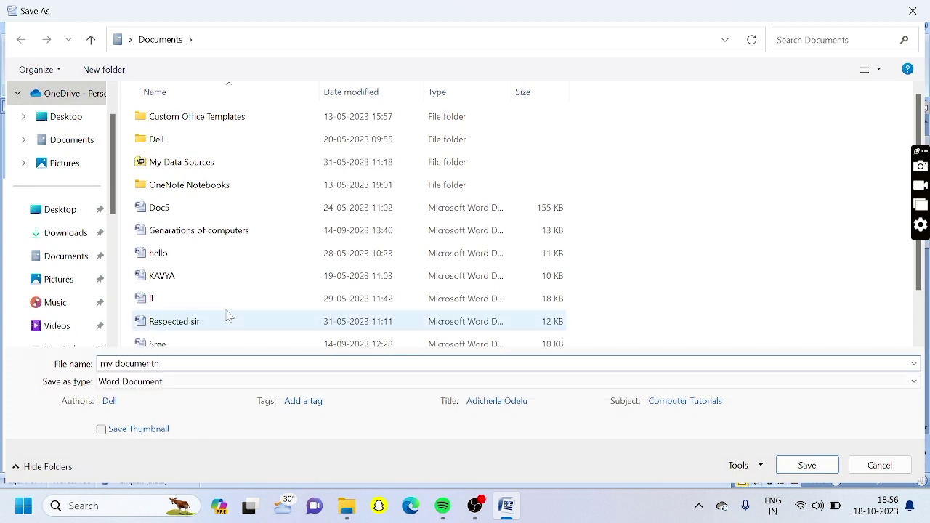
pyautogui.click(71, 119)
pyautogui.click(829, 463)
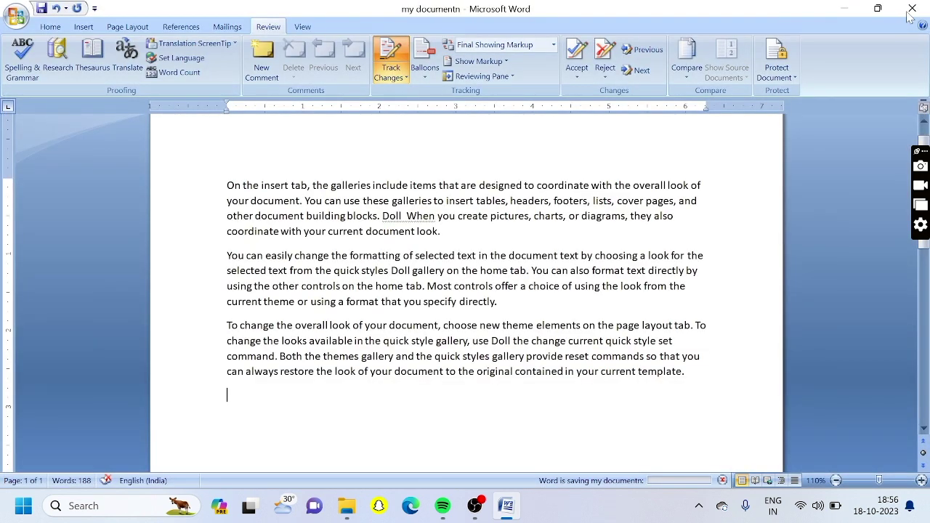
# Step: Close Word and clear the remaining windows to show the desktop
pyautogui.click(912, 9)
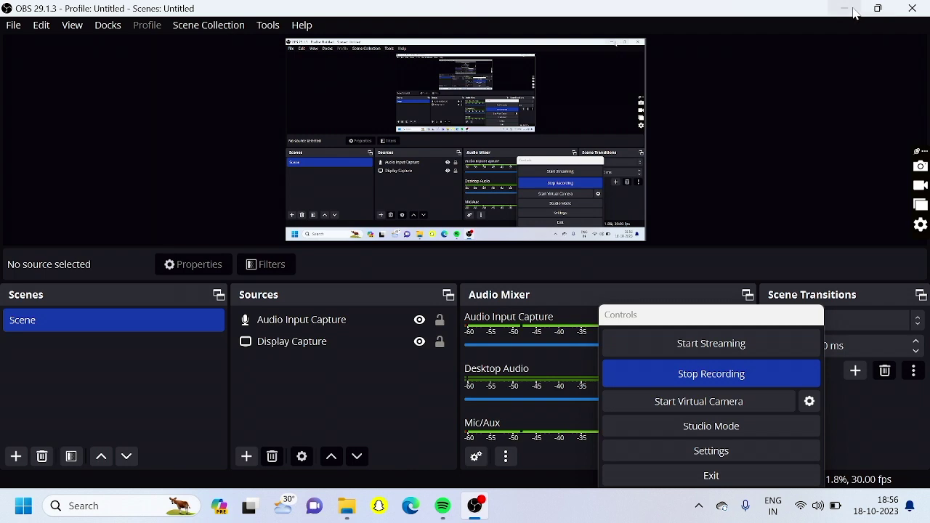
pyautogui.click(849, 8)
pyautogui.click(839, 12)
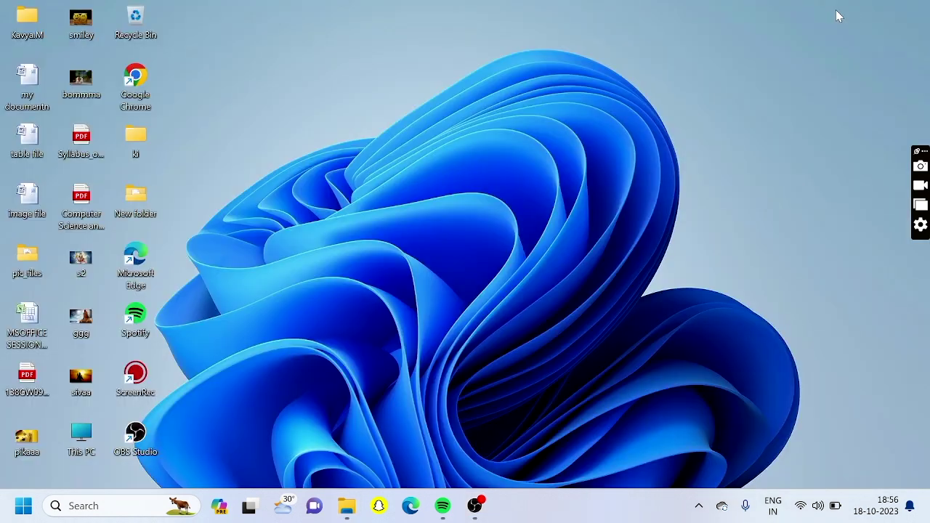
# Step: Open my documentn, delete the first paragraph and insert 'kdsjg kldfj gkjdfg kj g kjgksg' in the third, tracked
pyautogui.doubleClick(26, 85)
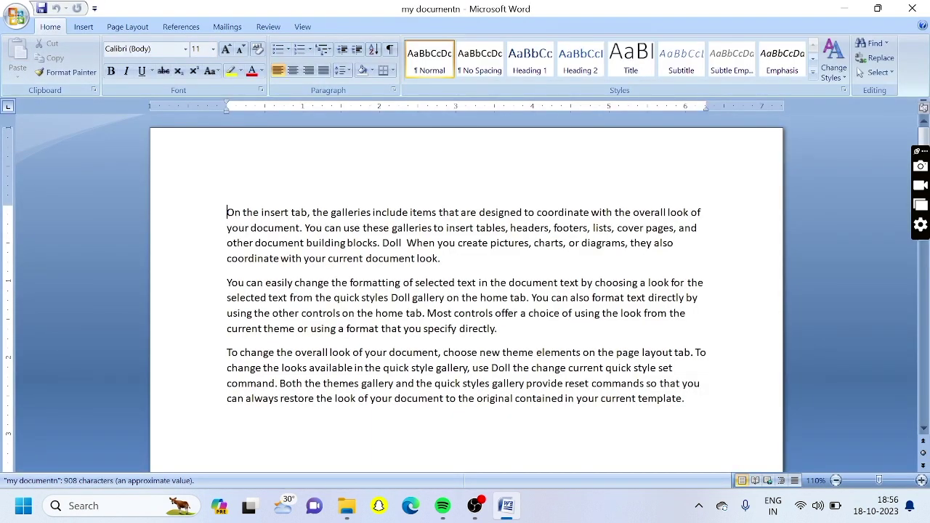
pyautogui.moveTo(227, 212); pyautogui.dragTo(438, 258)
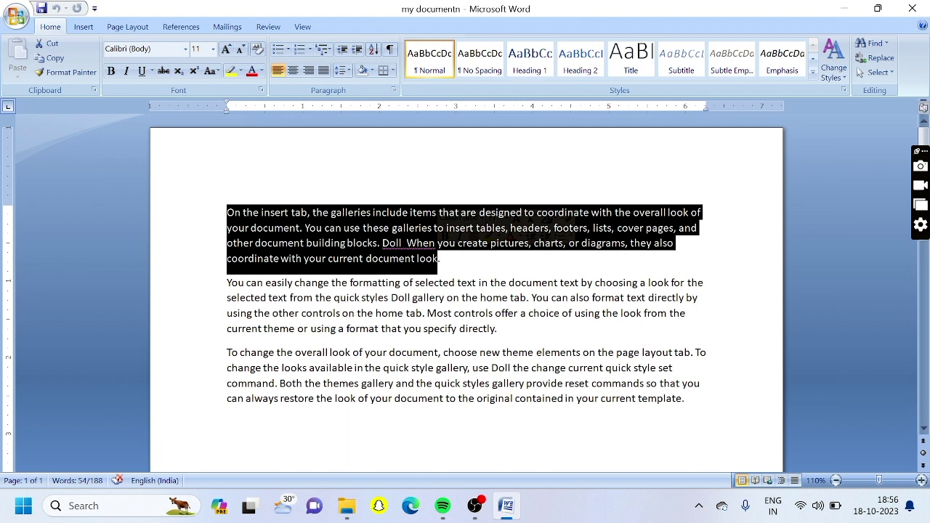
pyautogui.press('Delete')
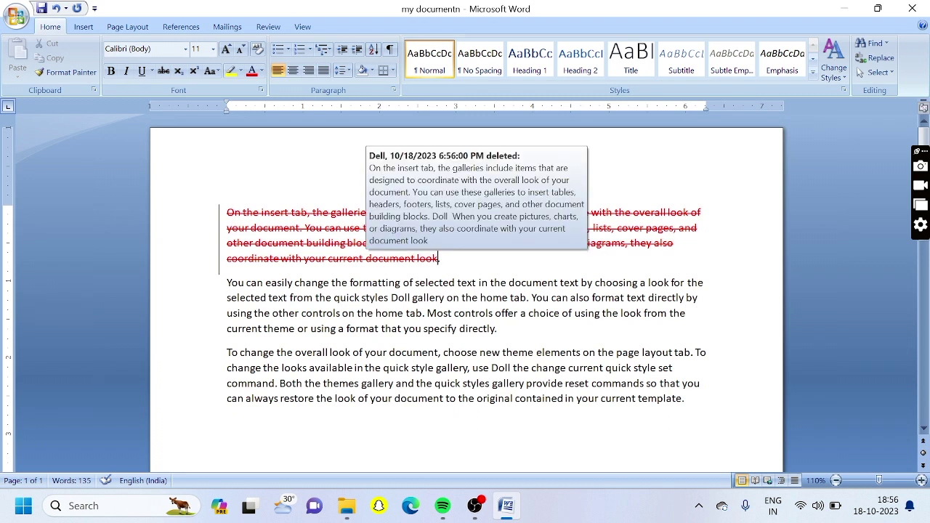
pyautogui.moveTo(438, 258)
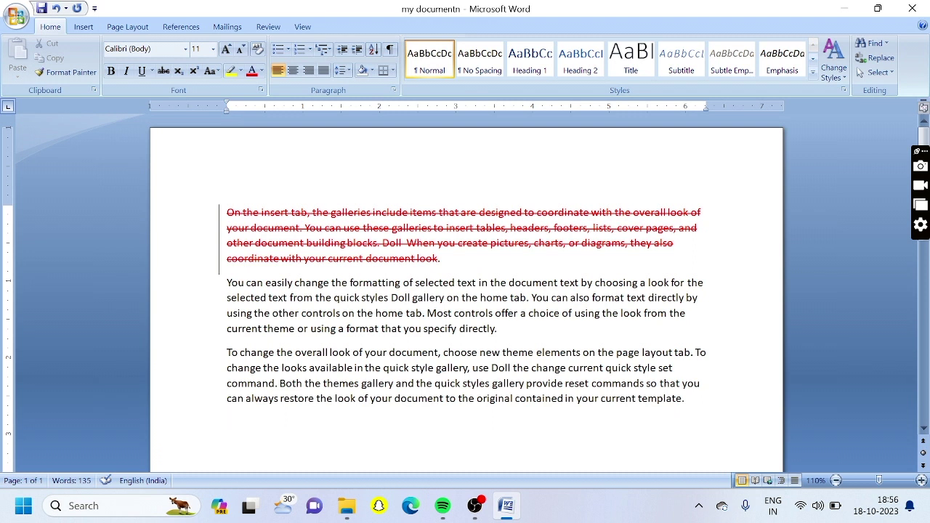
pyautogui.click(383, 367)
pyautogui.write('kdsjg kldfj gkjdfg kj g kjgksg')
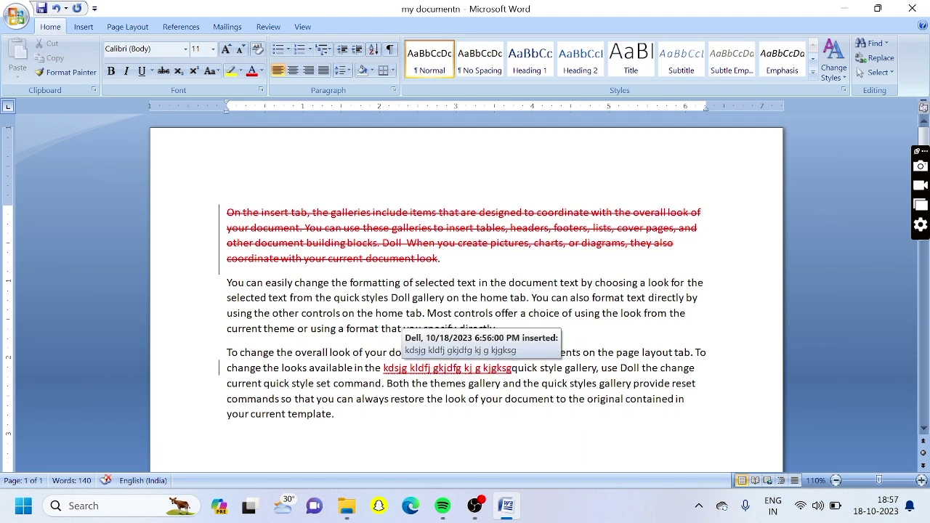
# Step: Close the document saving the changes, then reopen my documentn
pyautogui.click(912, 8)
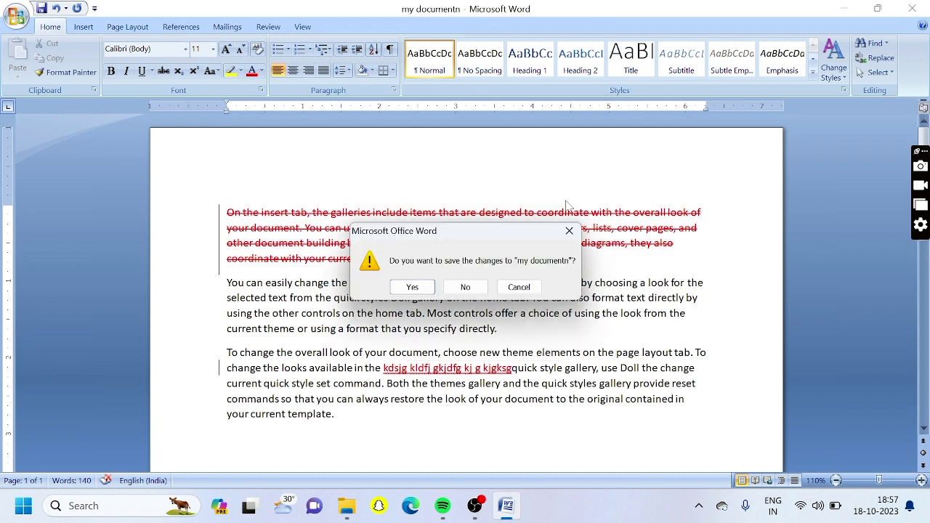
pyautogui.click(420, 291)
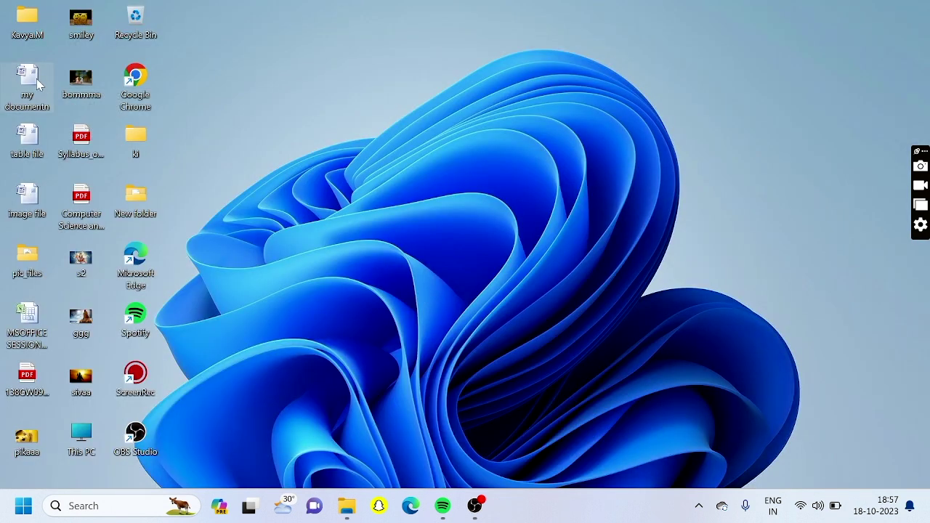
pyautogui.doubleClick(38, 85)
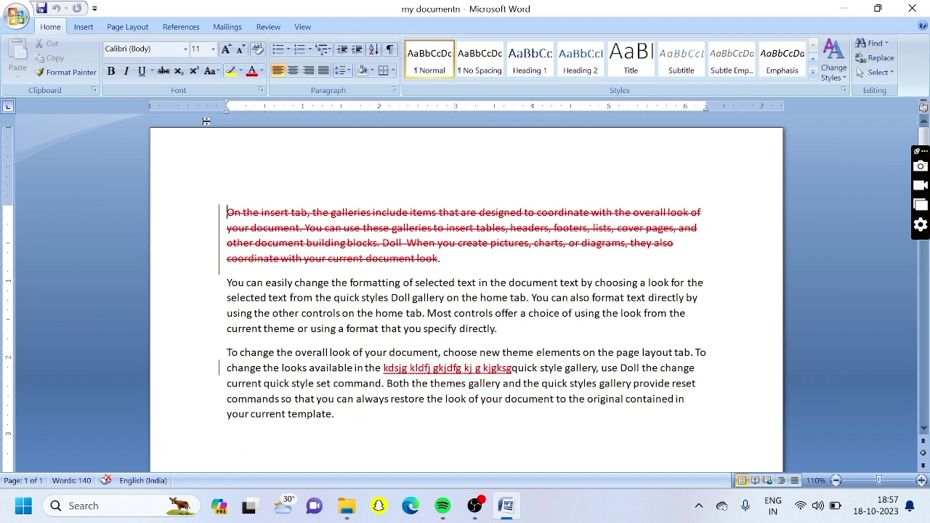
# Step: Reject the tracked deletion and insertion, dismissing the no-more-changes message
pyautogui.click(269, 28)
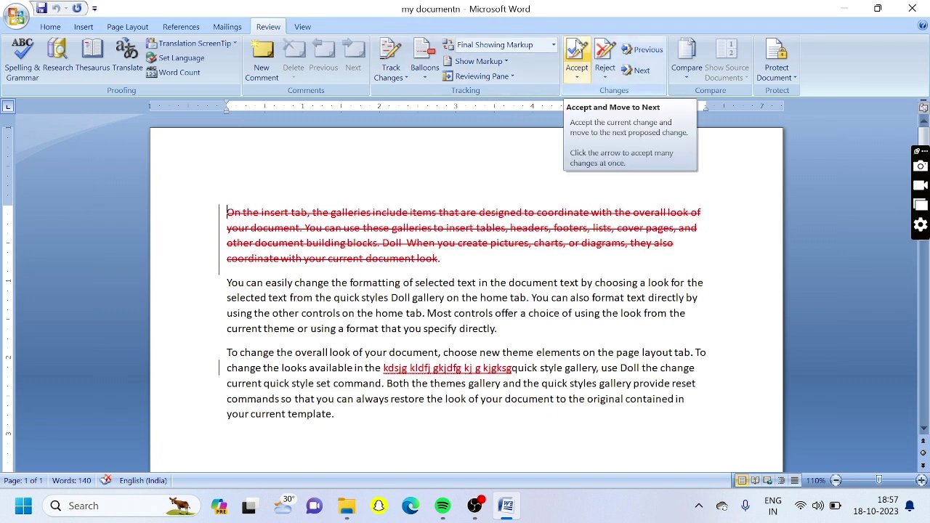
pyautogui.click(605, 49)
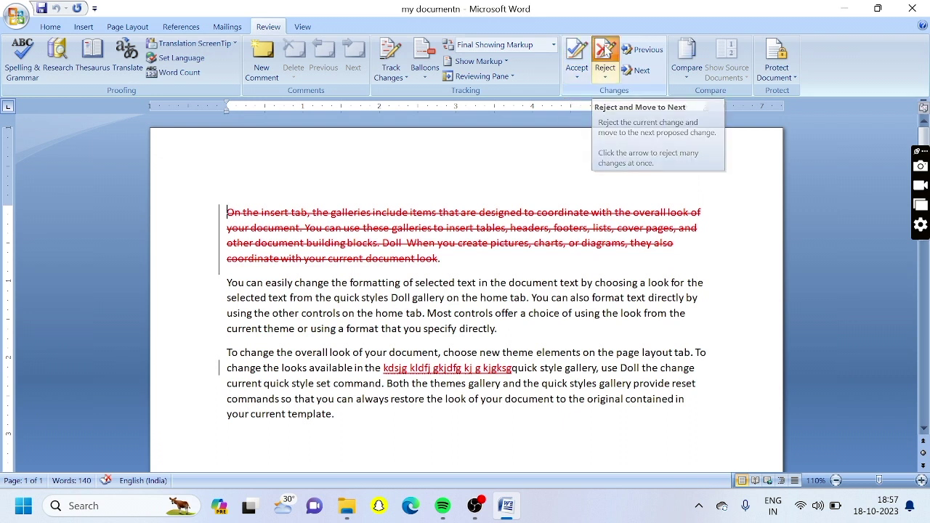
pyautogui.click(605, 49)
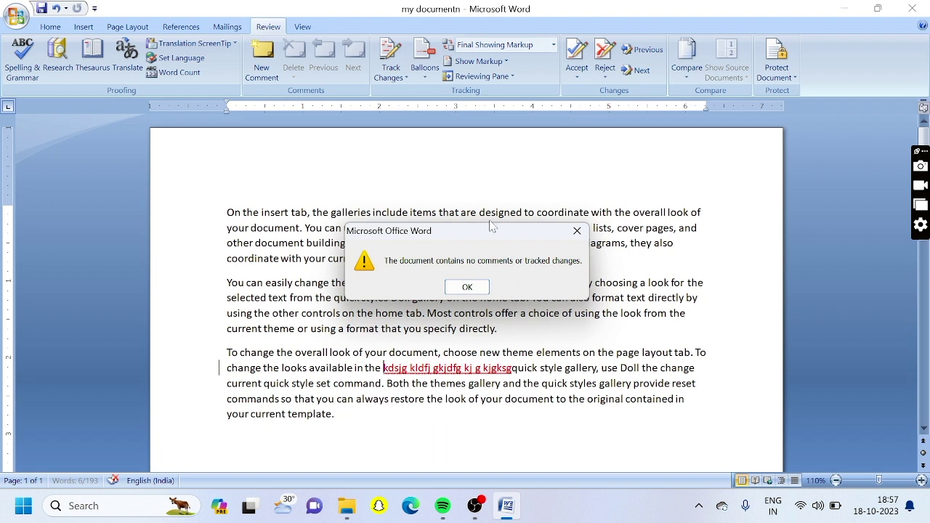
pyautogui.click(467, 287)
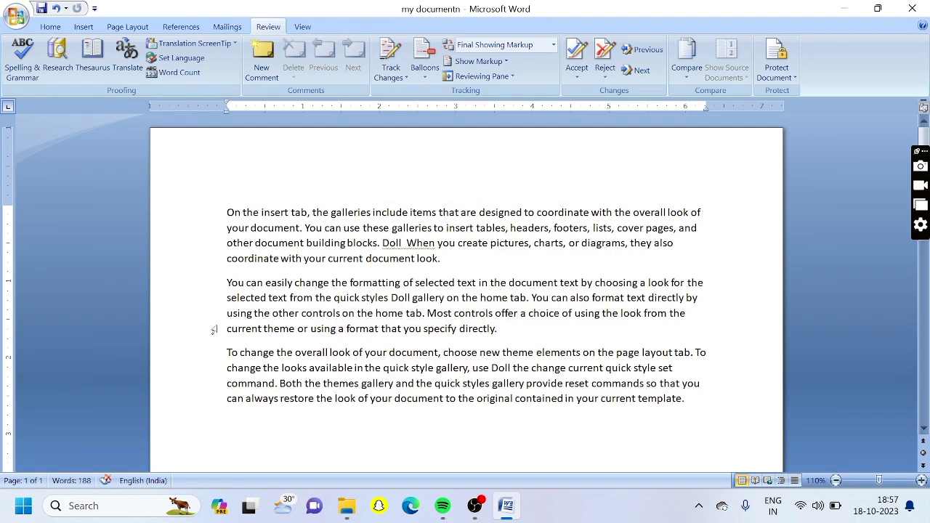
# Step: Select across the three restored paragraphs, then switch to the View tab
pyautogui.click(211, 218)
pyautogui.moveTo(211, 218); pyautogui.dragTo(215, 388)
pyautogui.press('Down')
pyautogui.click(302, 26)
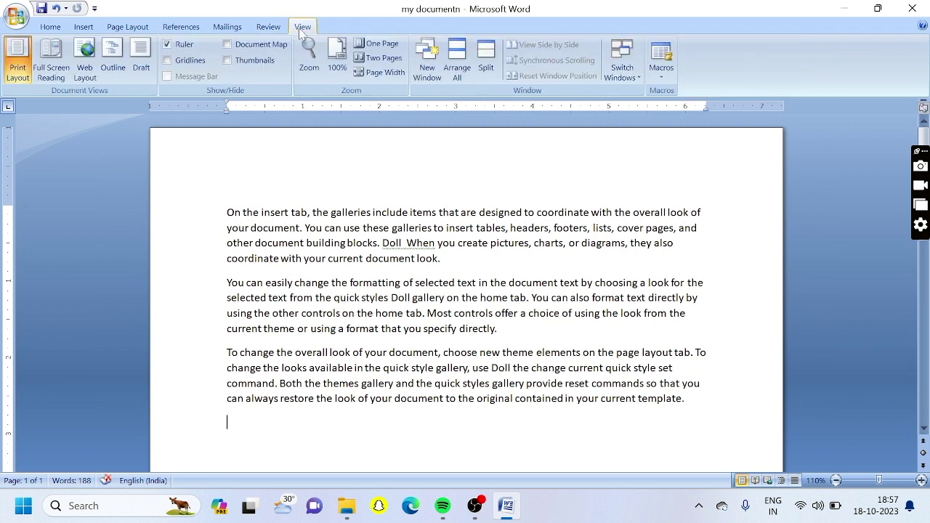
# Step: Hide and reshow the ruler, then break each paragraph's opening phrase onto its own line
pyautogui.click(170, 46)
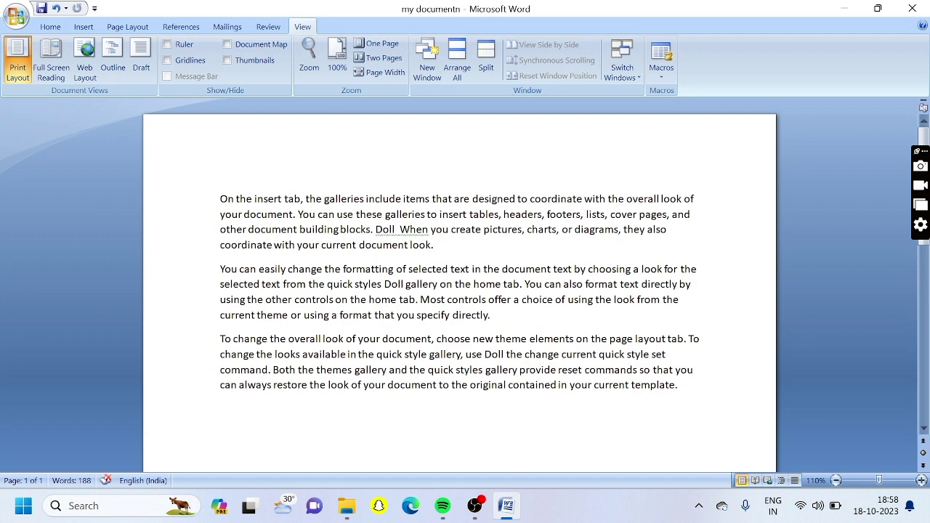
pyautogui.click(171, 46)
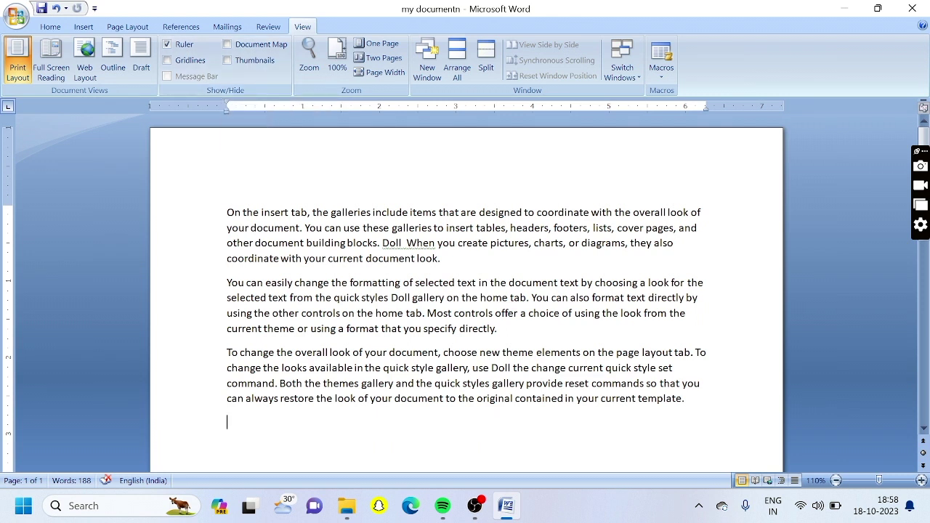
pyautogui.press('Return')
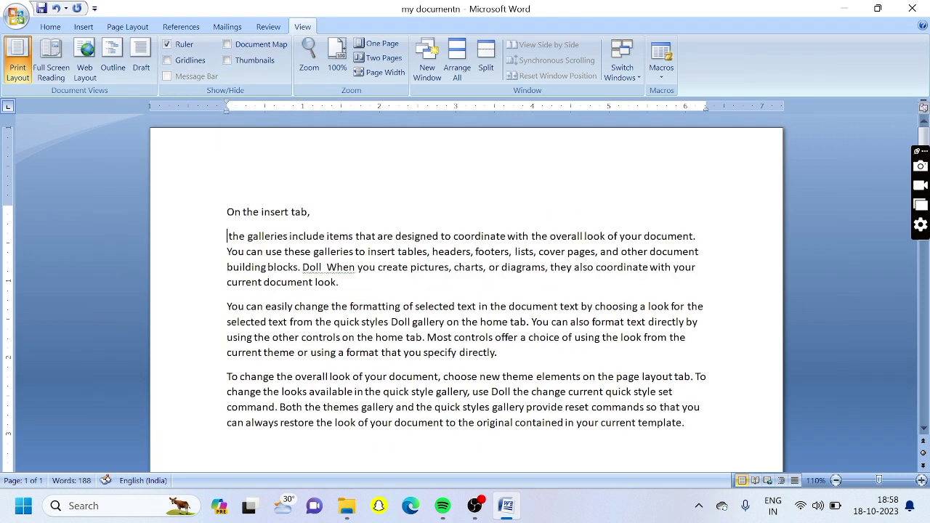
pyautogui.press('Return')
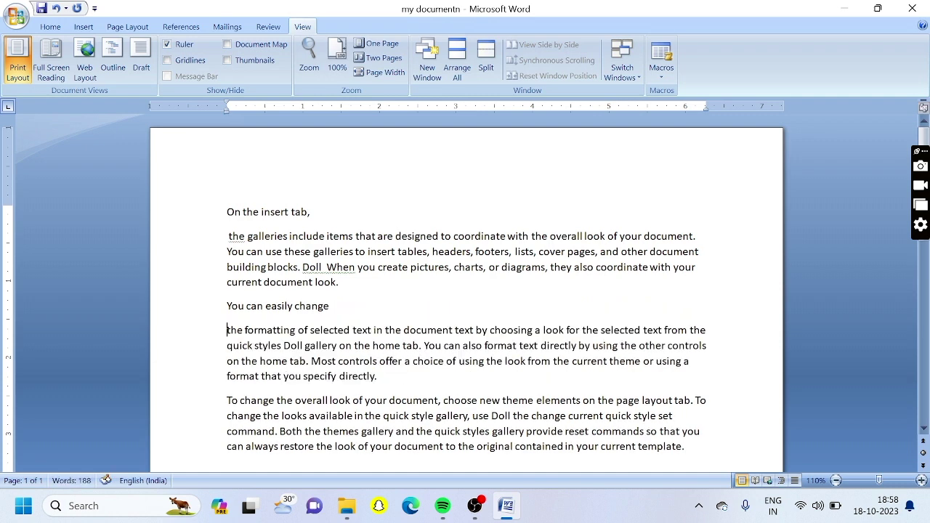
pyautogui.click(322, 401)
pyautogui.press('Return')
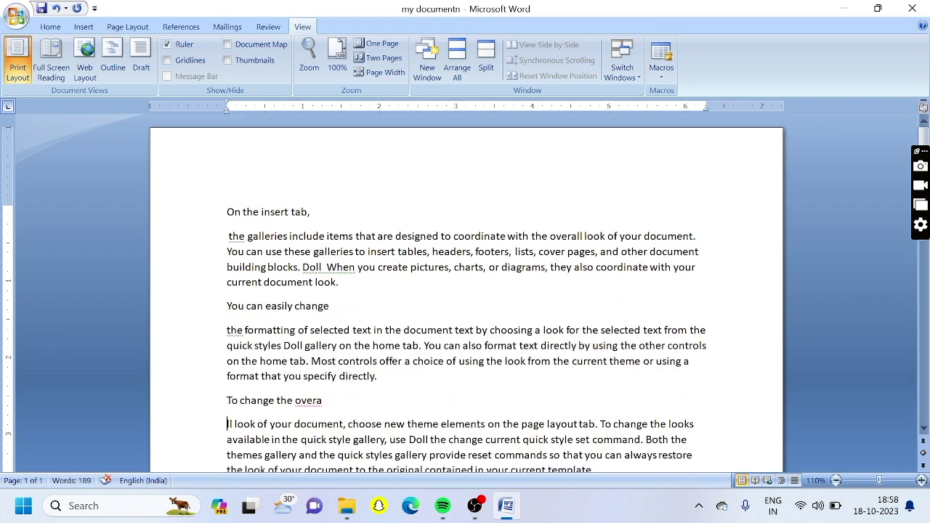
# Step: Bold the lines 'On the insert tab,', 'You can easily change' and 'To change the overa'
pyautogui.click(200, 214)
pyautogui.hotkey('ctrl', 'b')
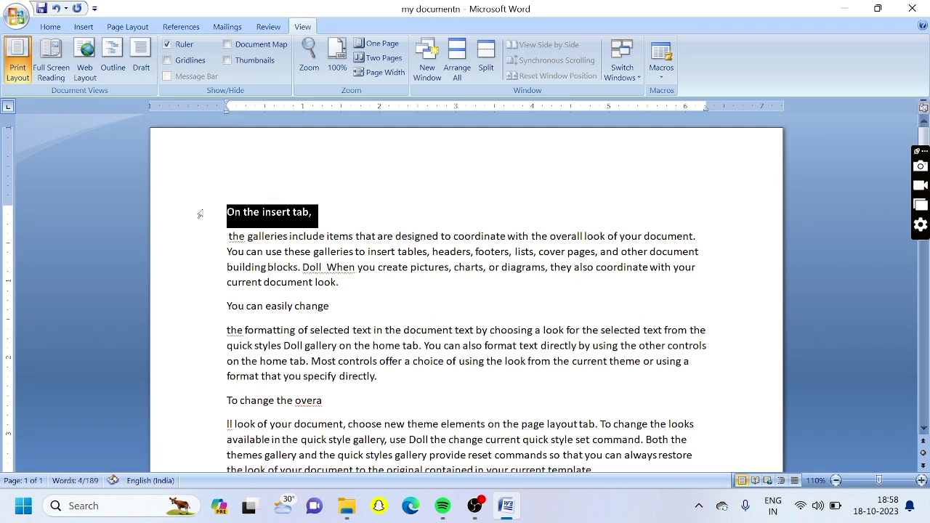
pyautogui.click(206, 314)
pyautogui.hotkey('ctrl', 'b')
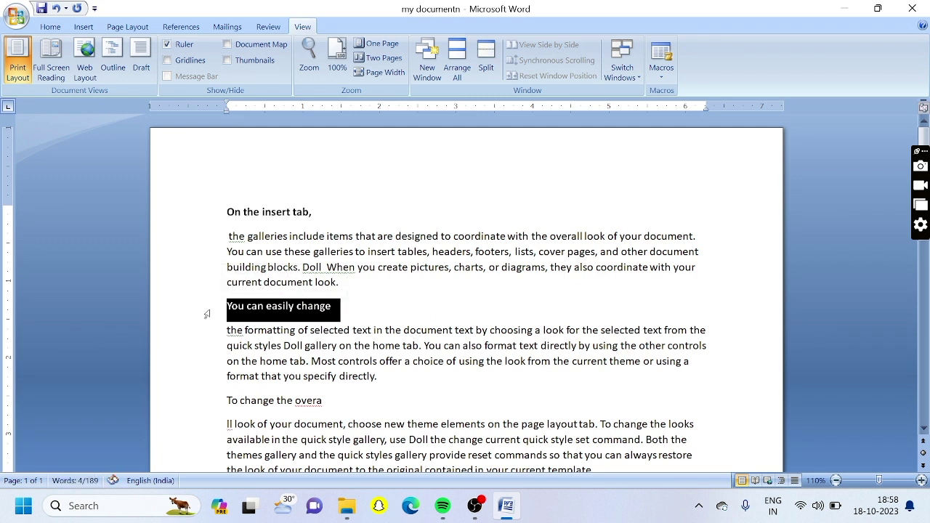
pyautogui.click(195, 409)
pyautogui.hotkey('ctrl', 'b')
pyautogui.click(312, 212)
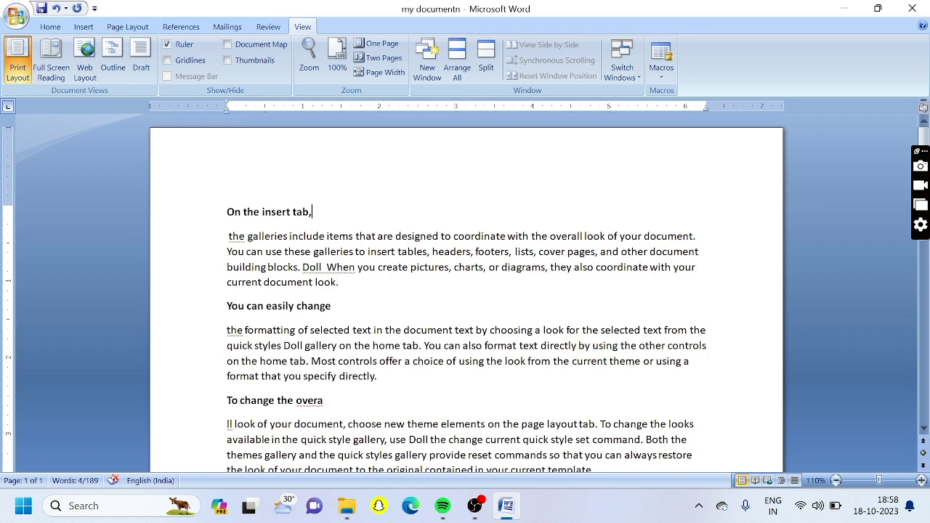
pyautogui.click(240, 44)
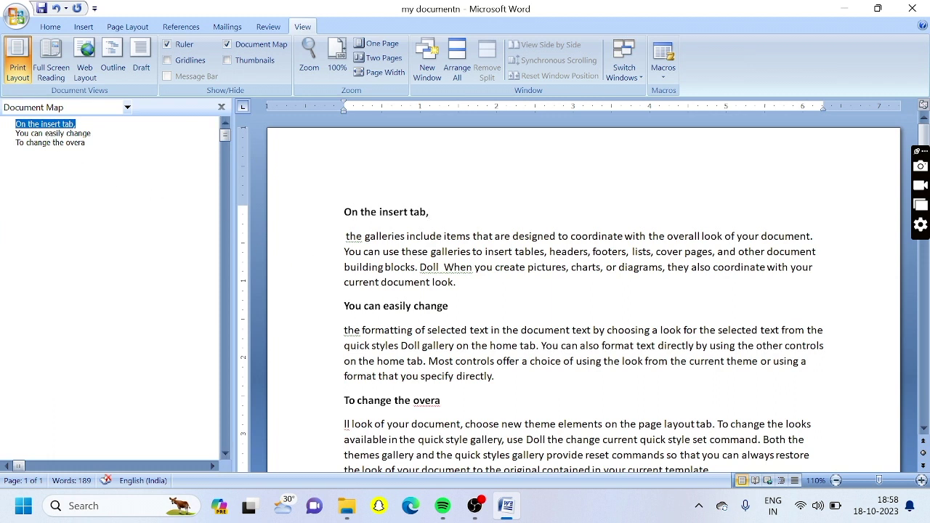
pyautogui.click(57, 135)
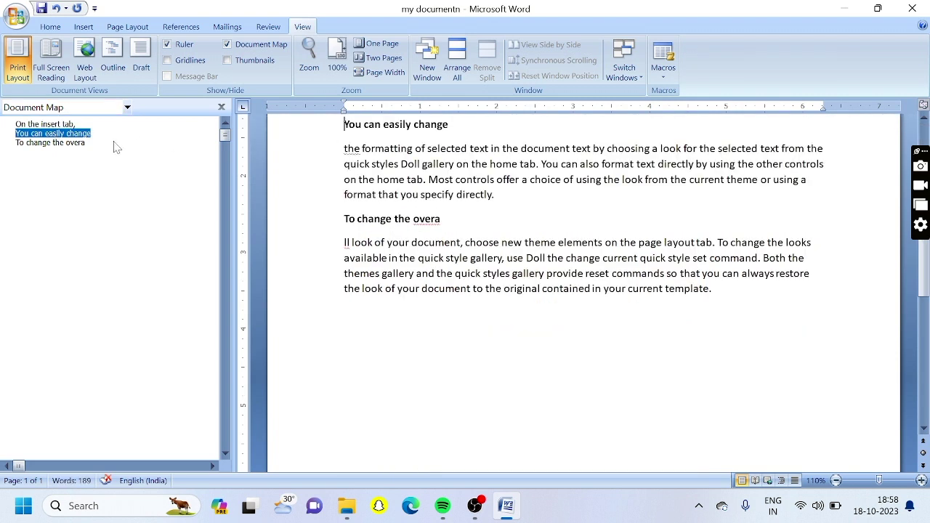
pyautogui.click(74, 143)
pyautogui.click(69, 126)
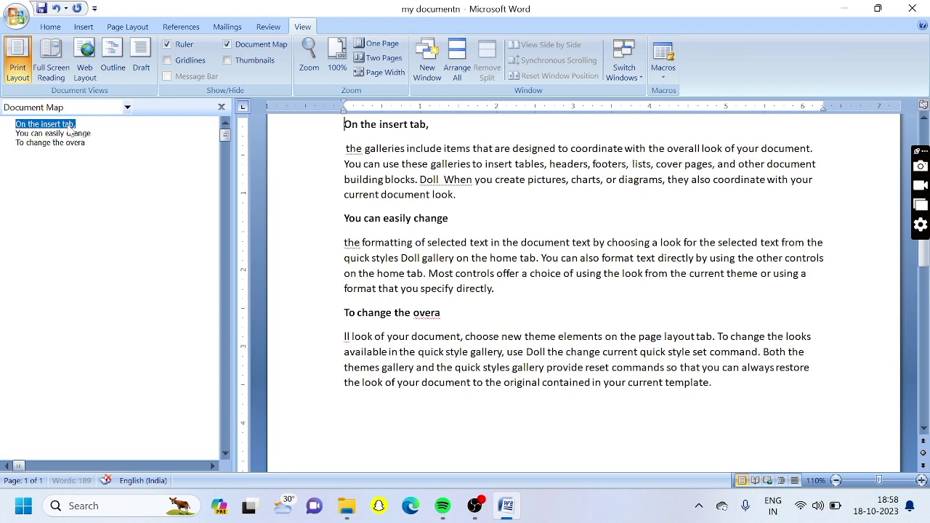
pyautogui.click(226, 45)
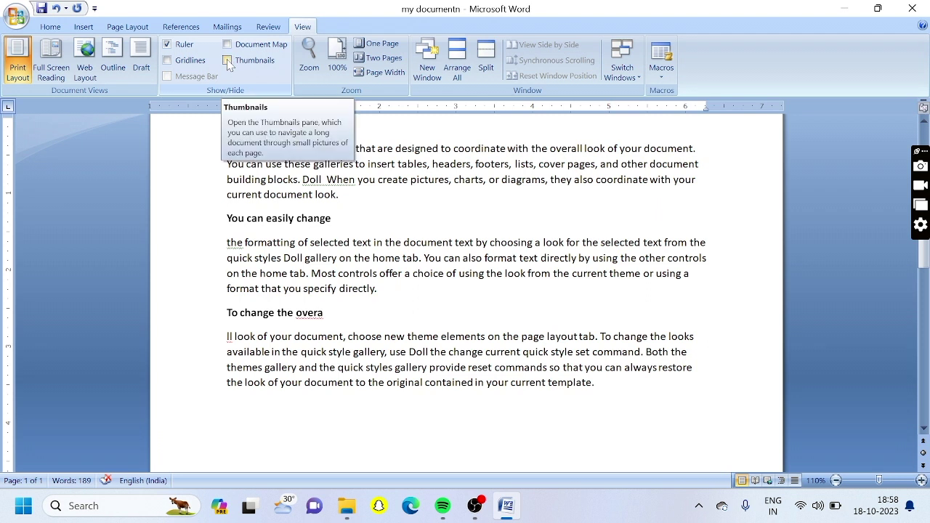
pyautogui.click(228, 62)
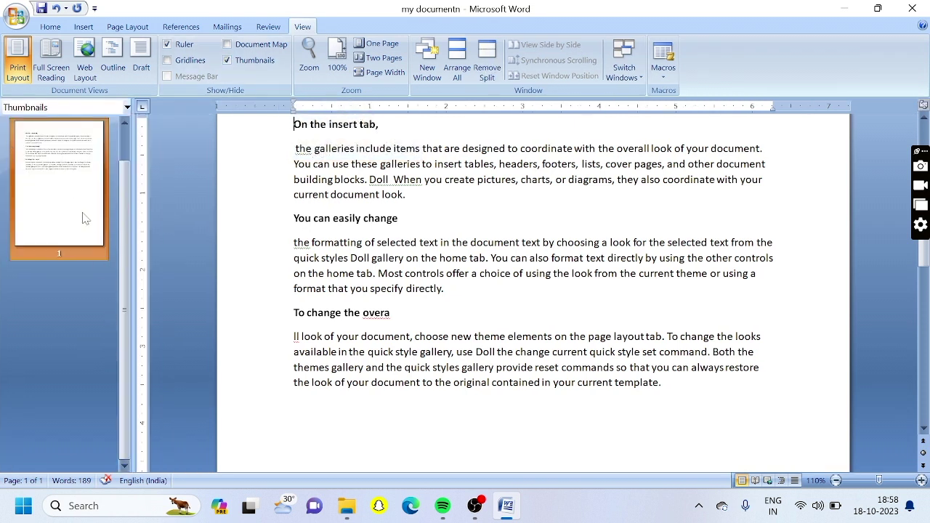
pyautogui.click(227, 62)
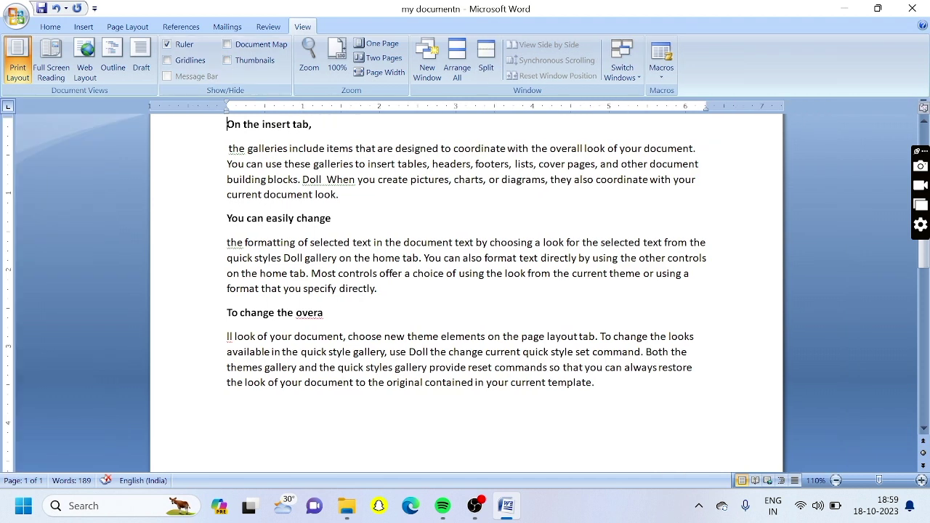